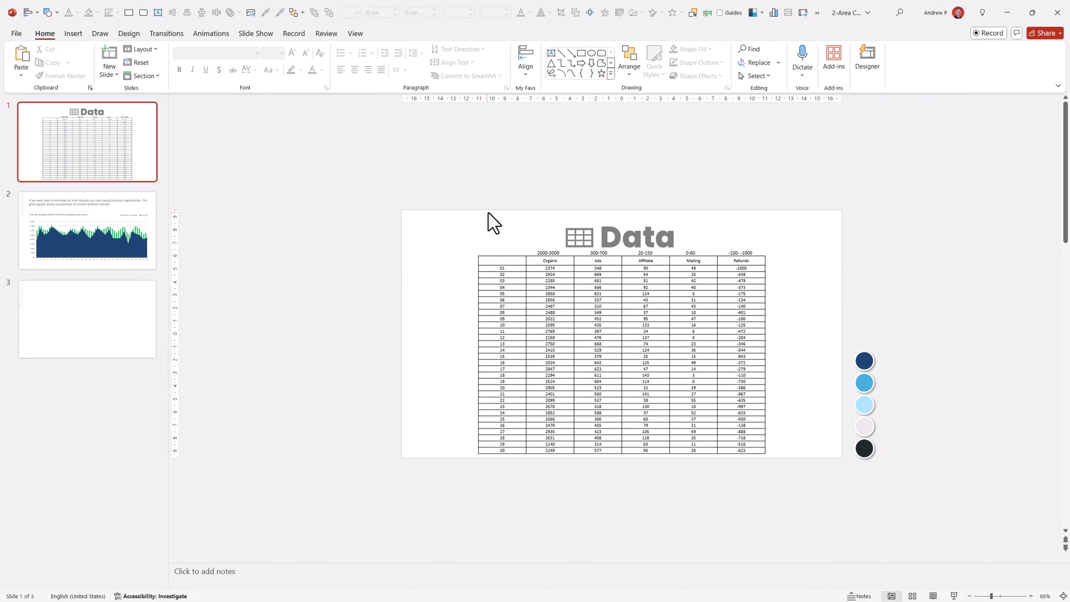
Step: Review the finished example chart on slide 2, the slide 3 instructions, and slide 1's sales table
{"action": "left_click", "coordinate": [155, 213]}
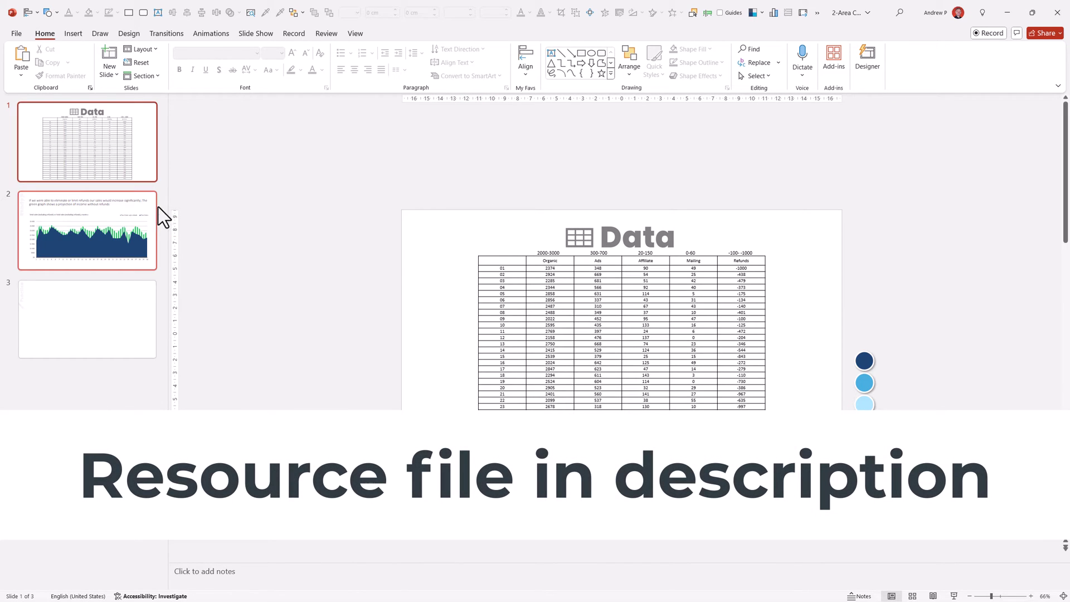
{"action": "left_click", "coordinate": [110, 319]}
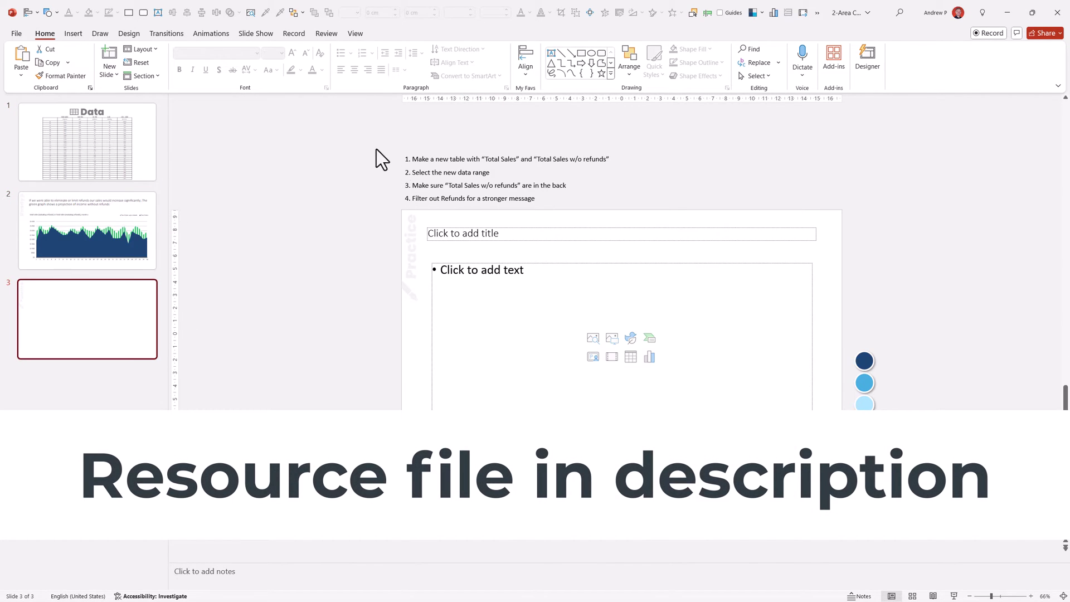
{"action": "left_click_drag", "start_coordinate": [365, 141], "coordinate": [659, 224]}
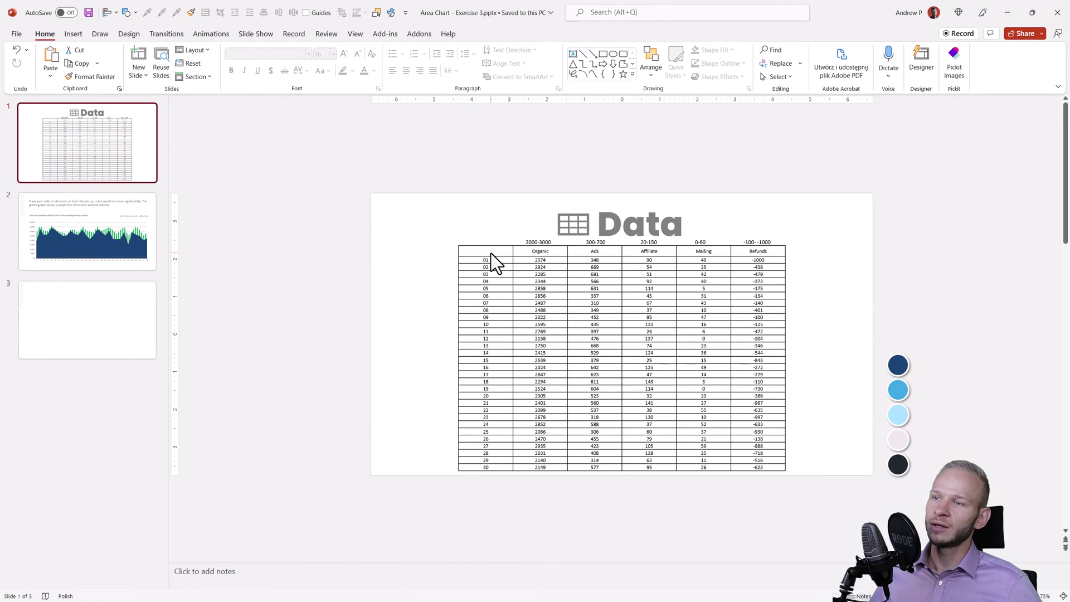
{"action": "left_click_drag", "start_coordinate": [490, 252], "coordinate": [750, 467]}
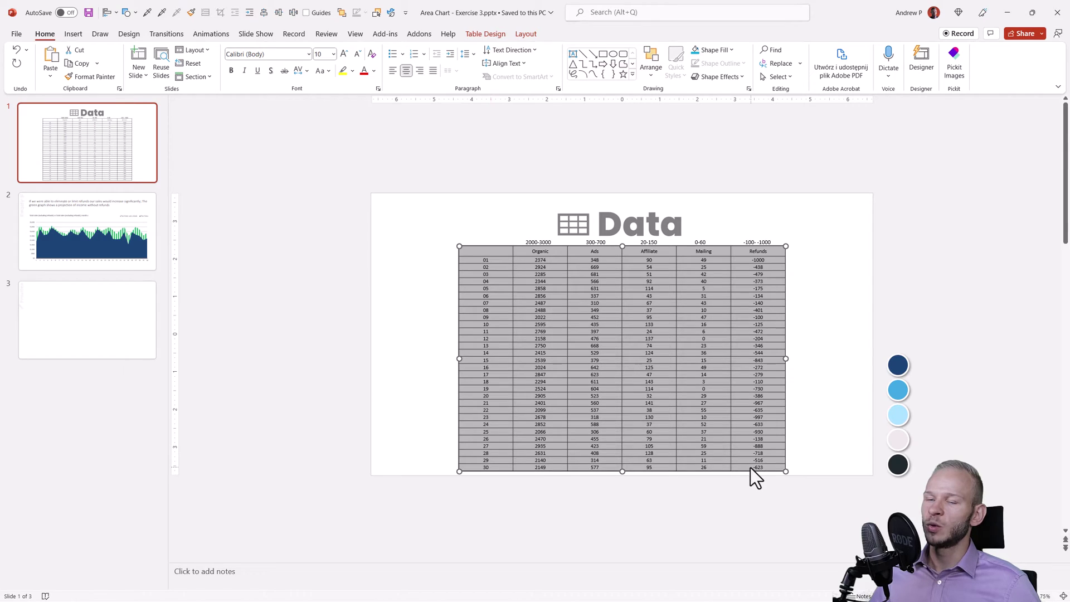
Step: Insert a default area chart into slide 3's content placeholder and move its data sheet aside
{"action": "left_click", "coordinate": [90, 342]}
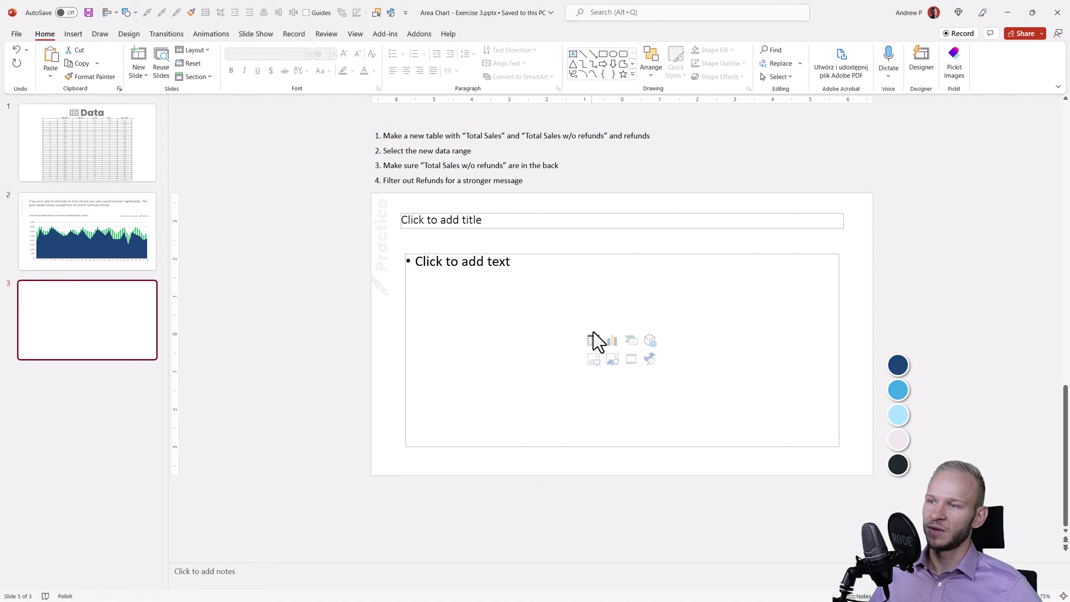
{"action": "left_click", "coordinate": [613, 341]}
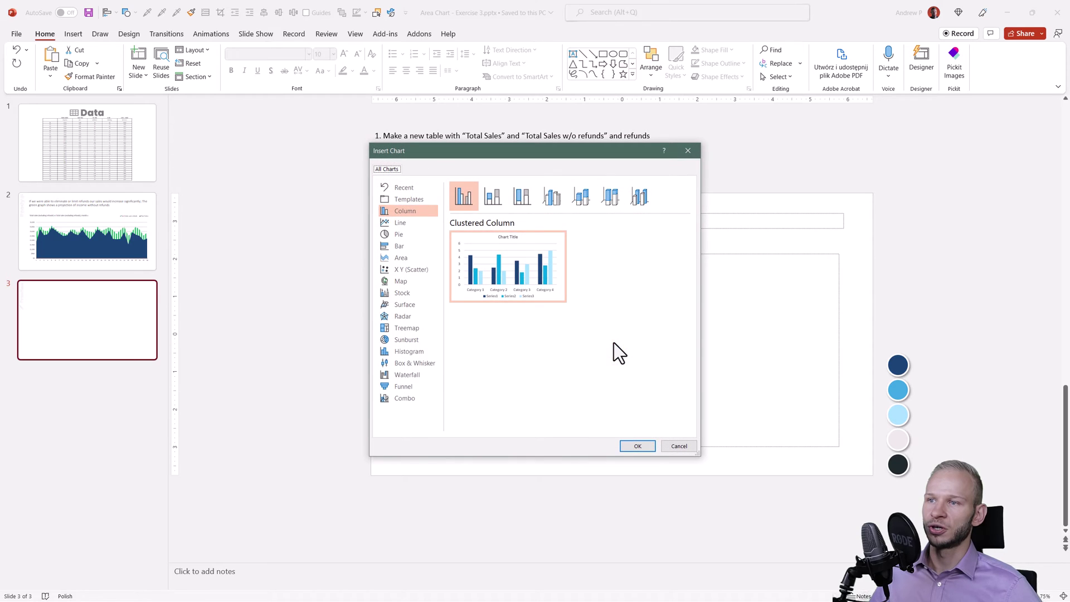
{"action": "left_click", "coordinate": [405, 257]}
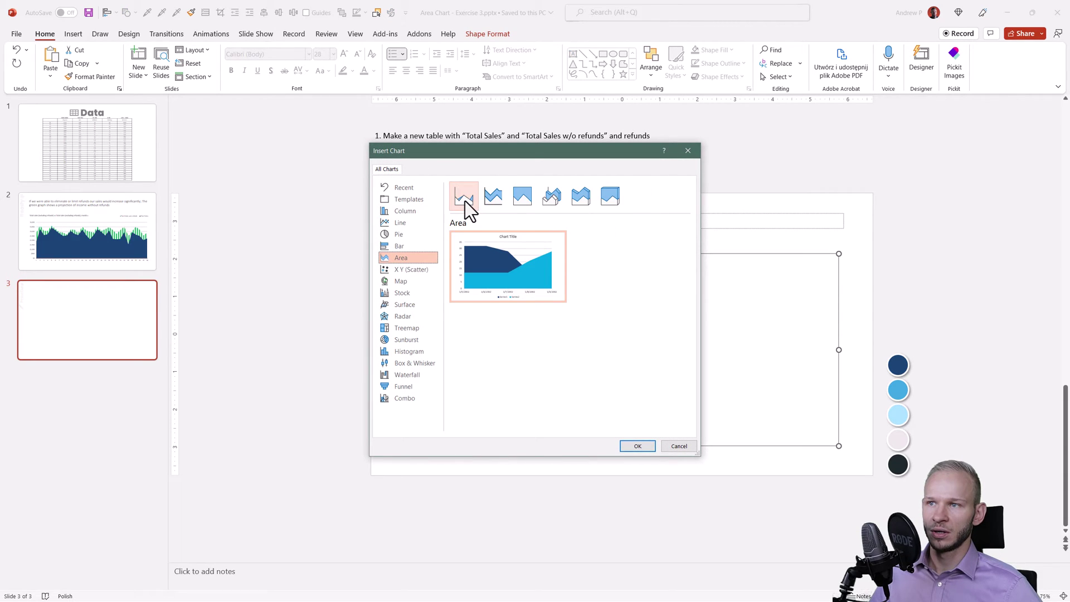
{"action": "left_click", "coordinate": [634, 447]}
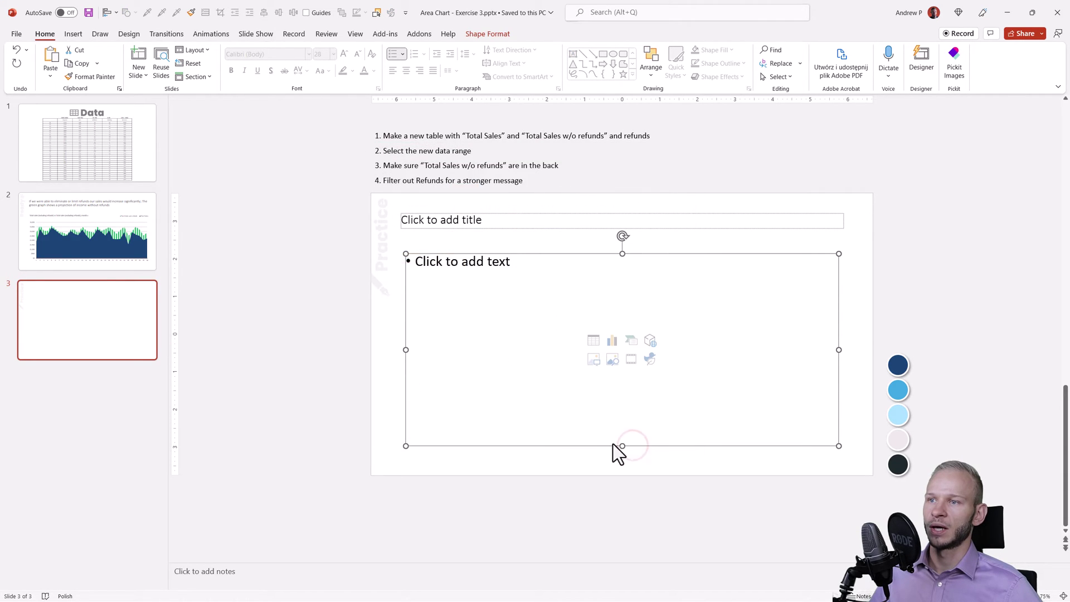
{"action": "left_click_drag", "start_coordinate": [641, 461], "coordinate": [317, 87]}
Step: Enlarge the chart data sheet and paste the copied sales table at cell A1
{"action": "left_click_drag", "start_coordinate": [455, 190], "coordinate": [803, 572]}
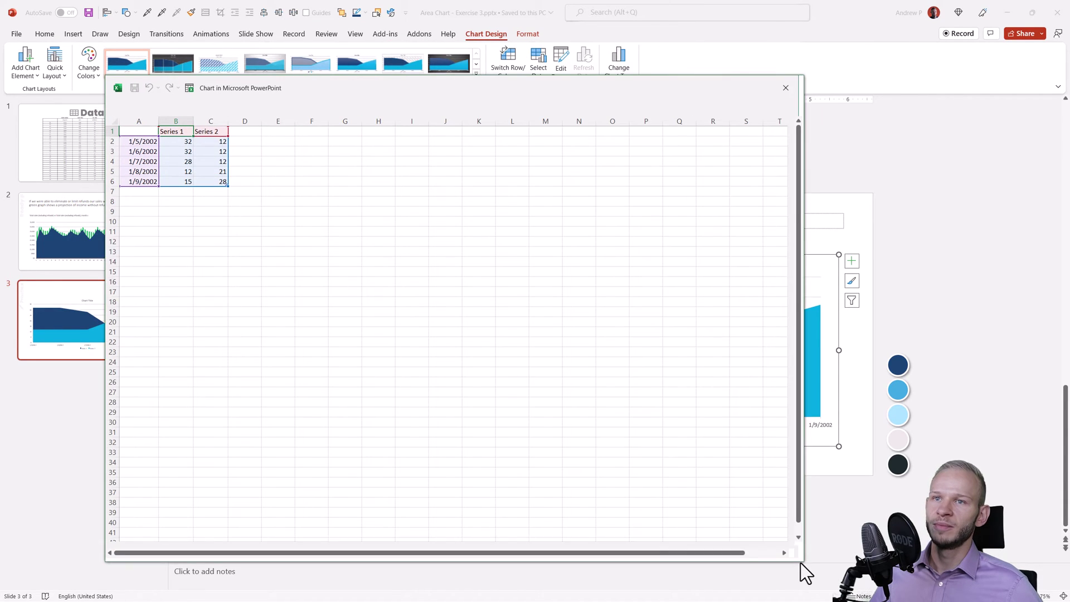
{"action": "left_click", "coordinate": [151, 132]}
{"action": "key", "text": "ctrl+v"}
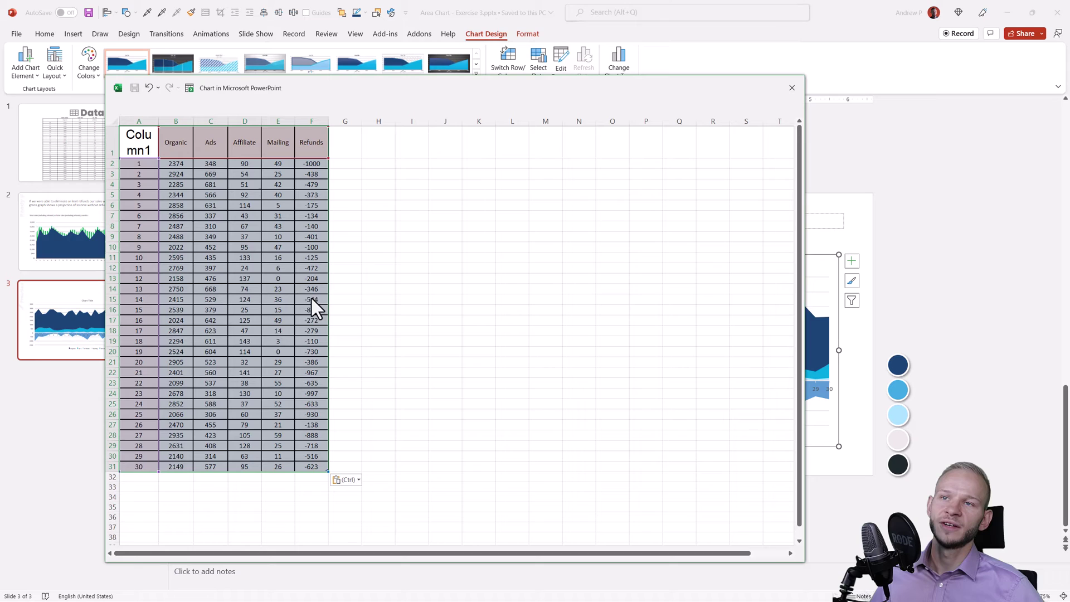
Step: Add headers 'Total sales', 'Total sales w/o refunds' and 'refunds' in I1:K1, widening column J
{"action": "left_click", "coordinate": [422, 166]}
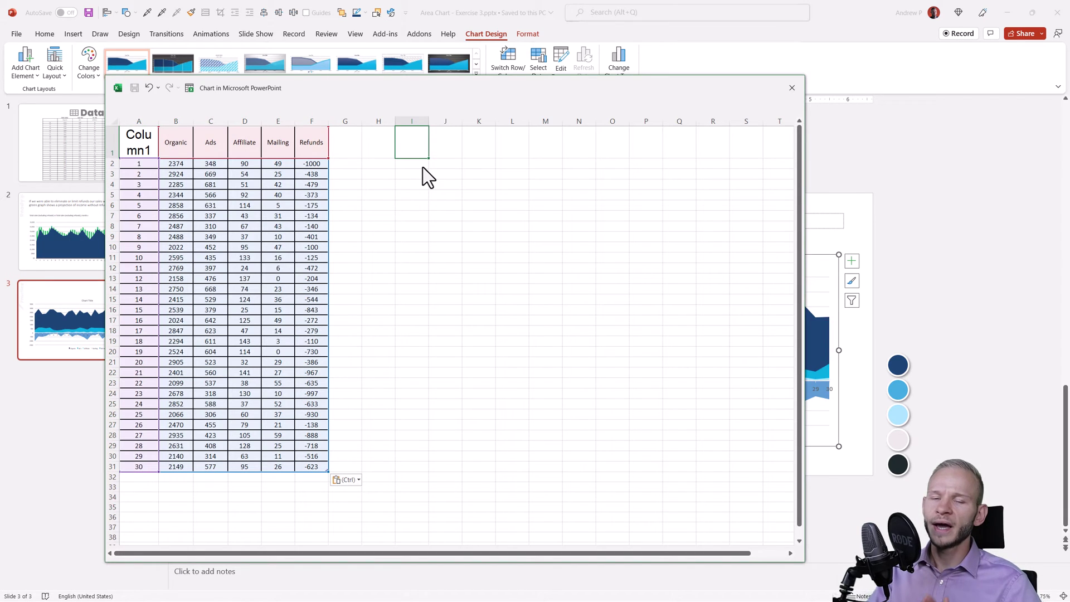
{"action": "type", "text": "T"}
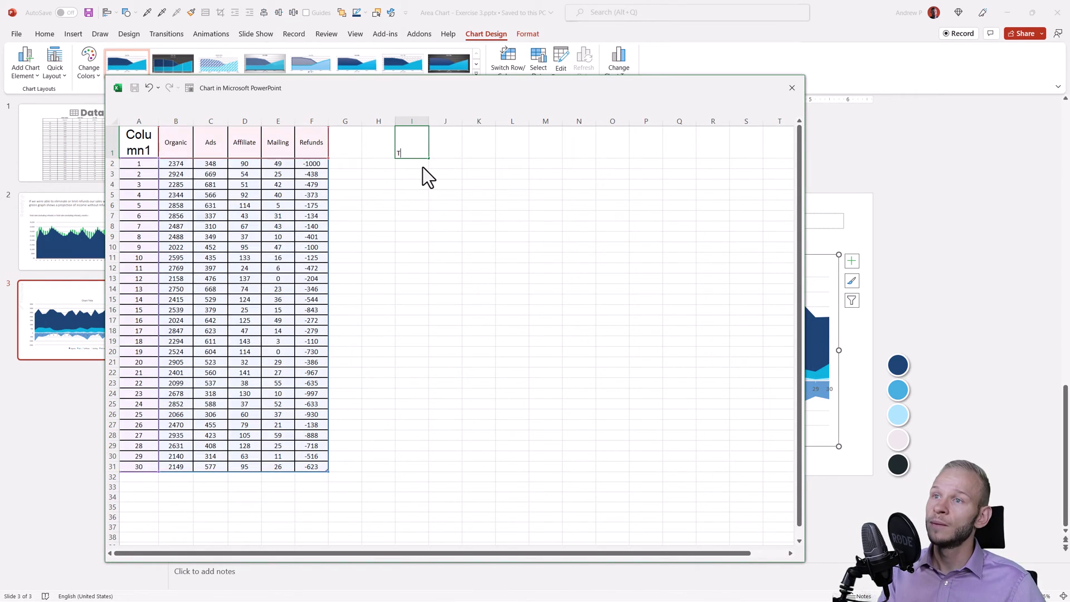
{"action": "type", "text": "otal sales"}
{"action": "key", "text": "Tab"}
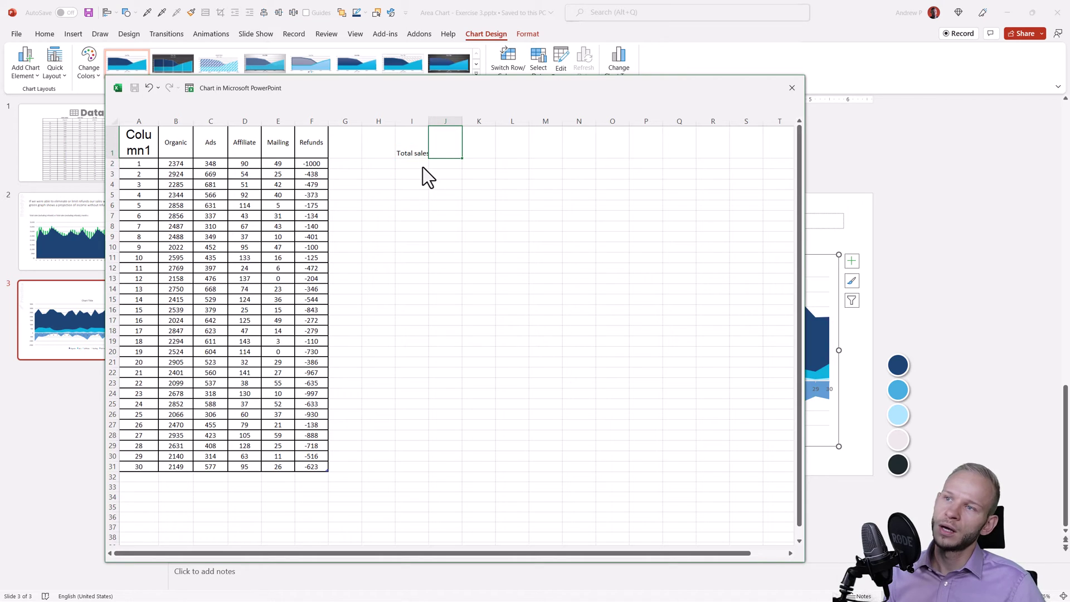
{"action": "type", "text": "Total "}
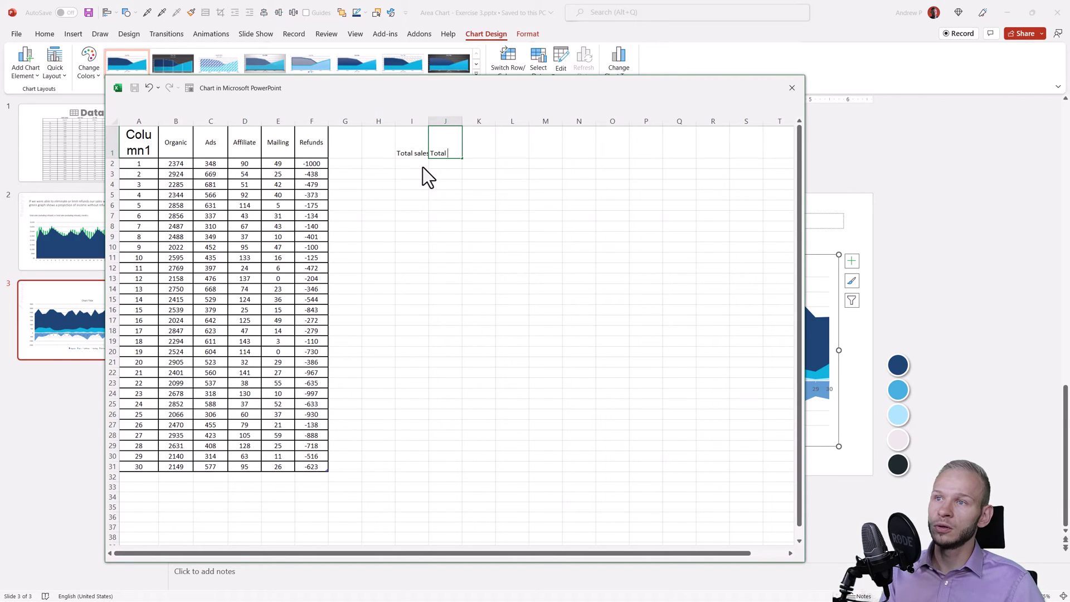
{"action": "type", "text": "sales w/o "}
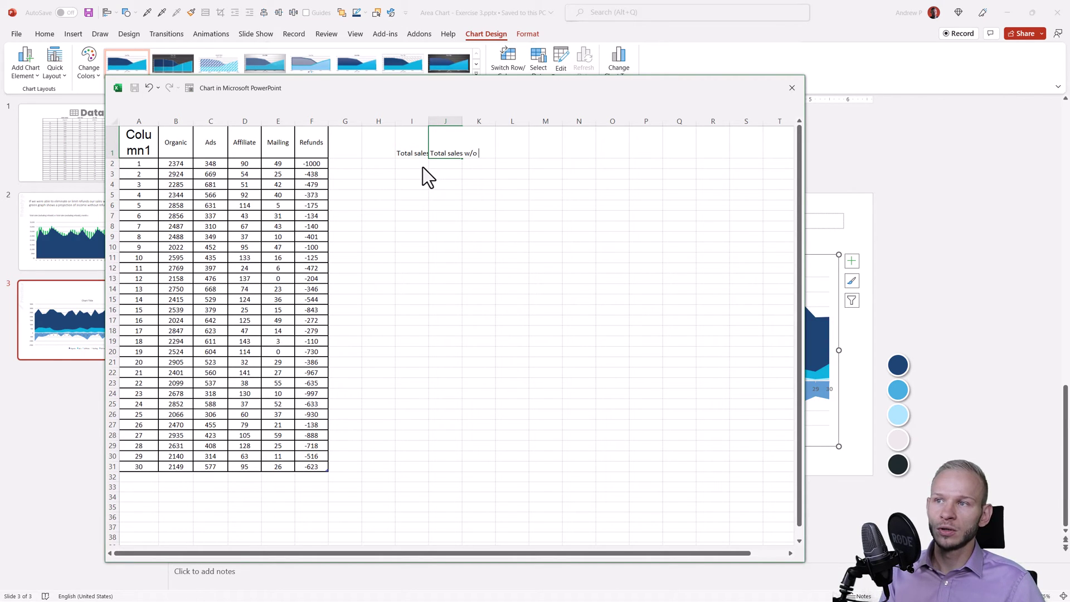
{"action": "type", "text": "refunds"}
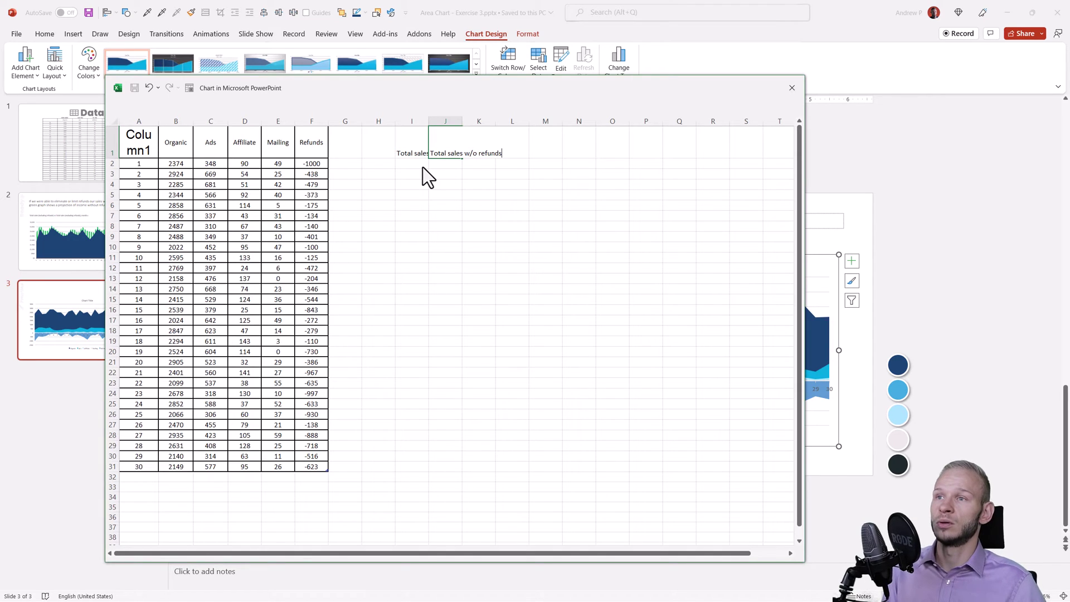
{"action": "key", "text": "Tab"}
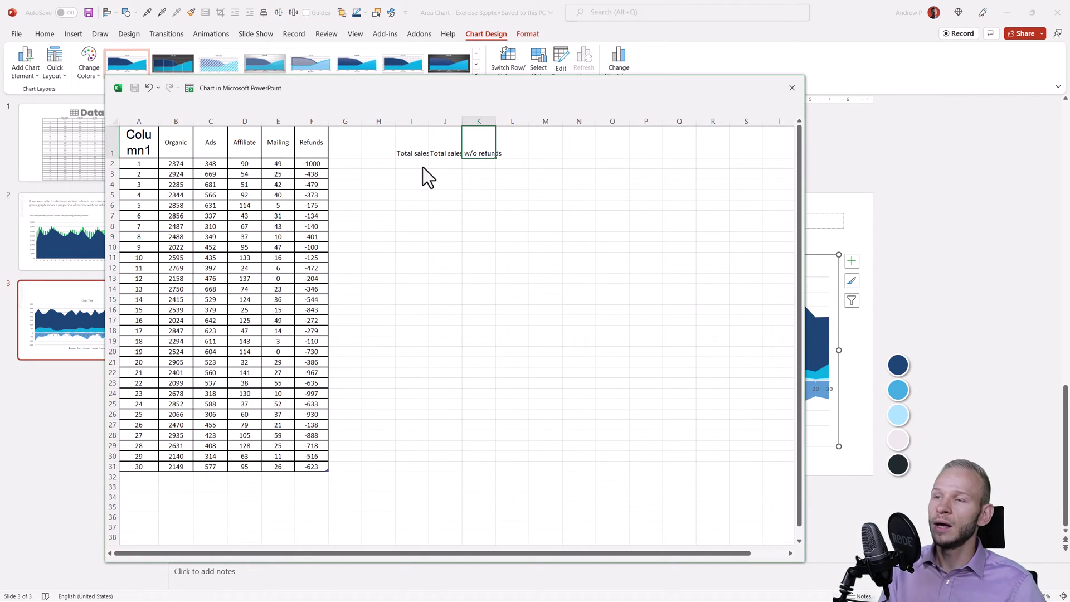
{"action": "type", "text": "refunds"}
{"action": "key", "text": "Return"}
{"action": "key", "text": "Up"}
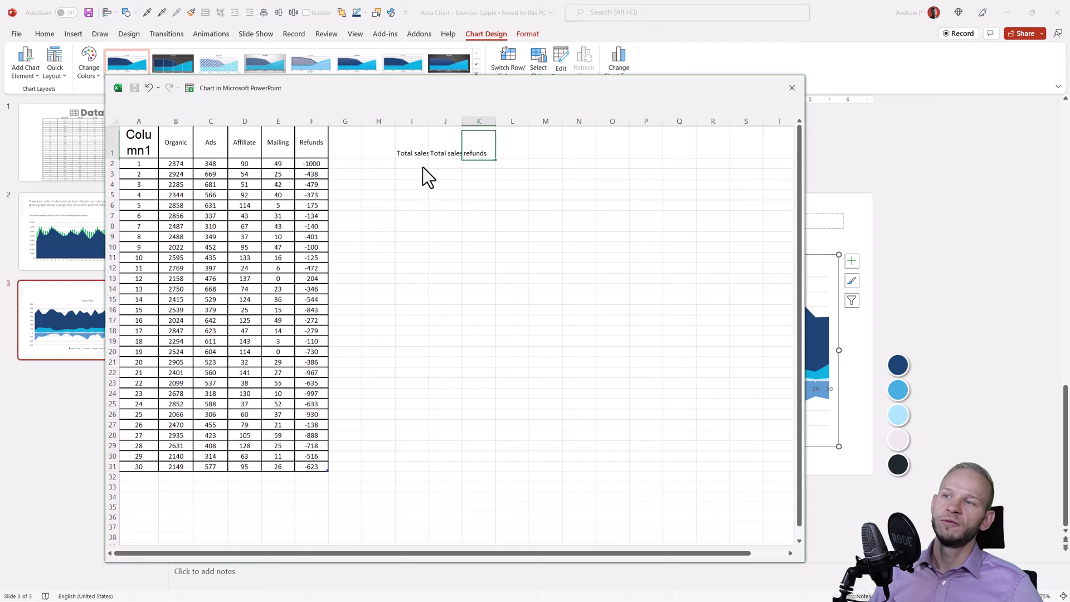
{"action": "key", "text": "Left"}
{"action": "left_click_drag", "start_coordinate": [462, 123], "coordinate": [513, 124]}
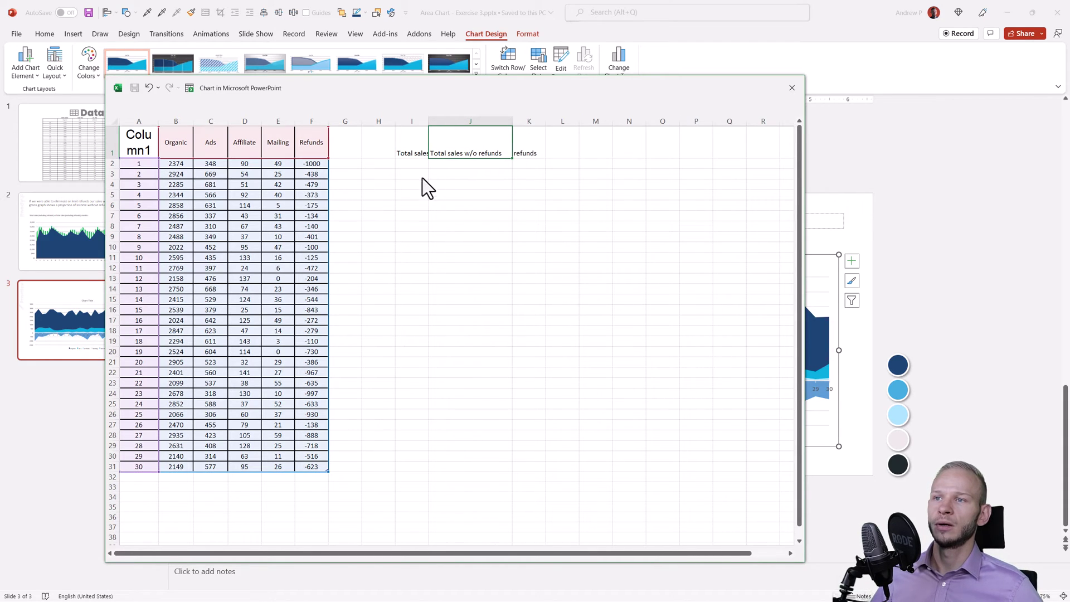
Step: Enter a SUM of day 1's channel values in I2 and fill Total sales down to row 31
{"action": "left_click", "coordinate": [414, 163]}
{"action": "type", "text": "="}
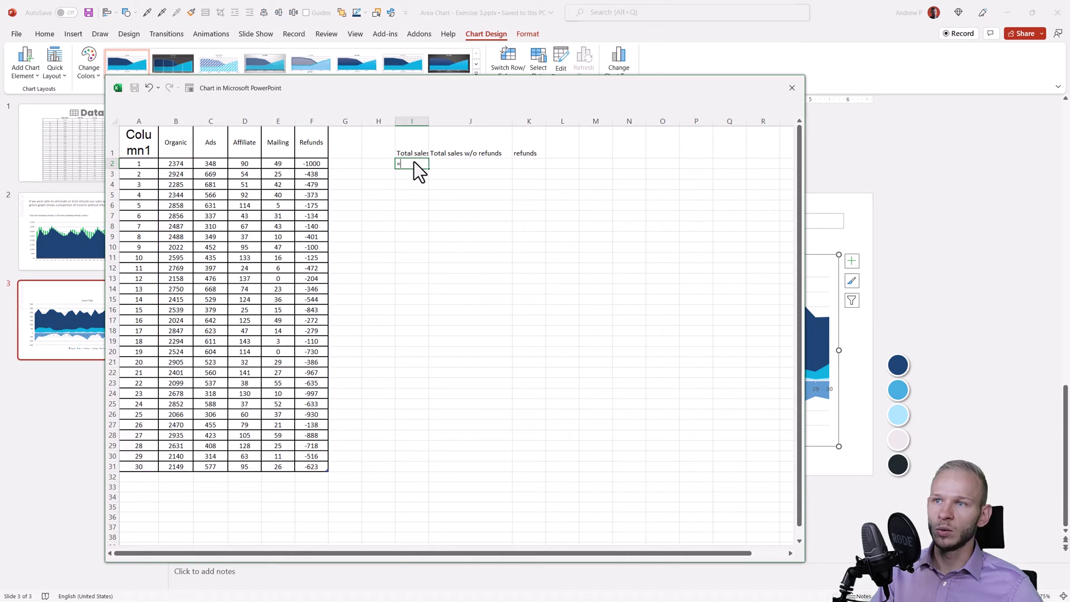
{"action": "type", "text": "sum("}
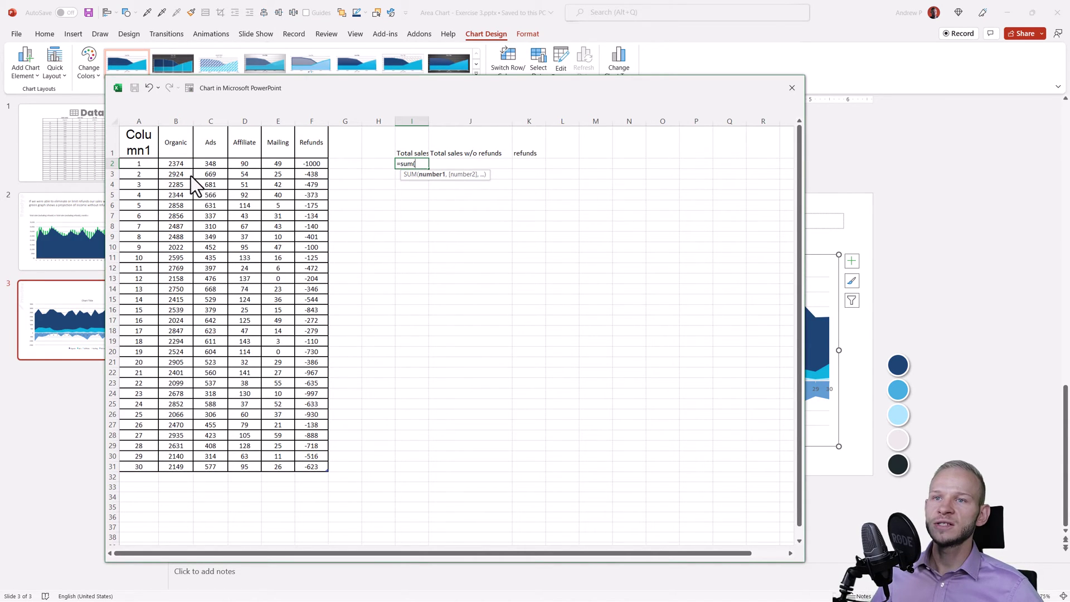
{"action": "left_click_drag", "start_coordinate": [175, 149], "coordinate": [315, 166]}
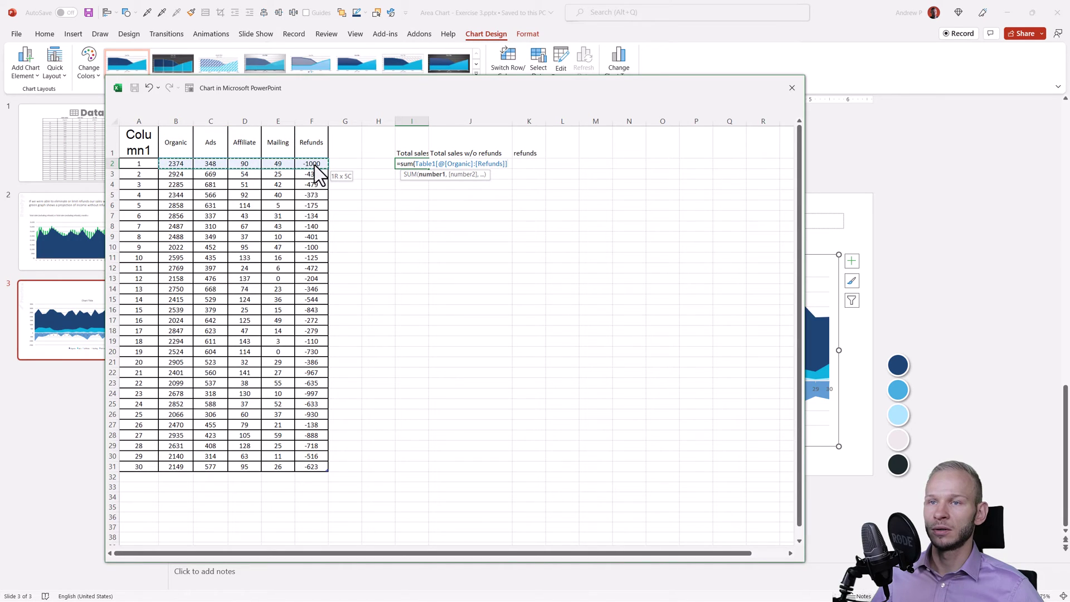
{"action": "key", "text": "Return"}
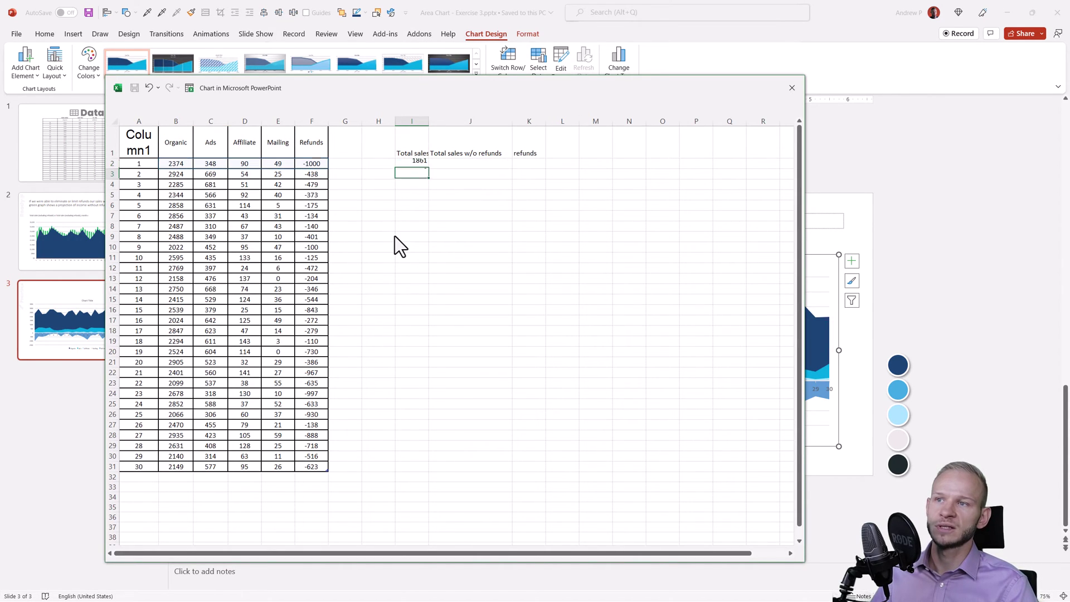
{"action": "key", "text": "Up"}
{"action": "left_click_drag", "start_coordinate": [428, 169], "coordinate": [416, 406]}
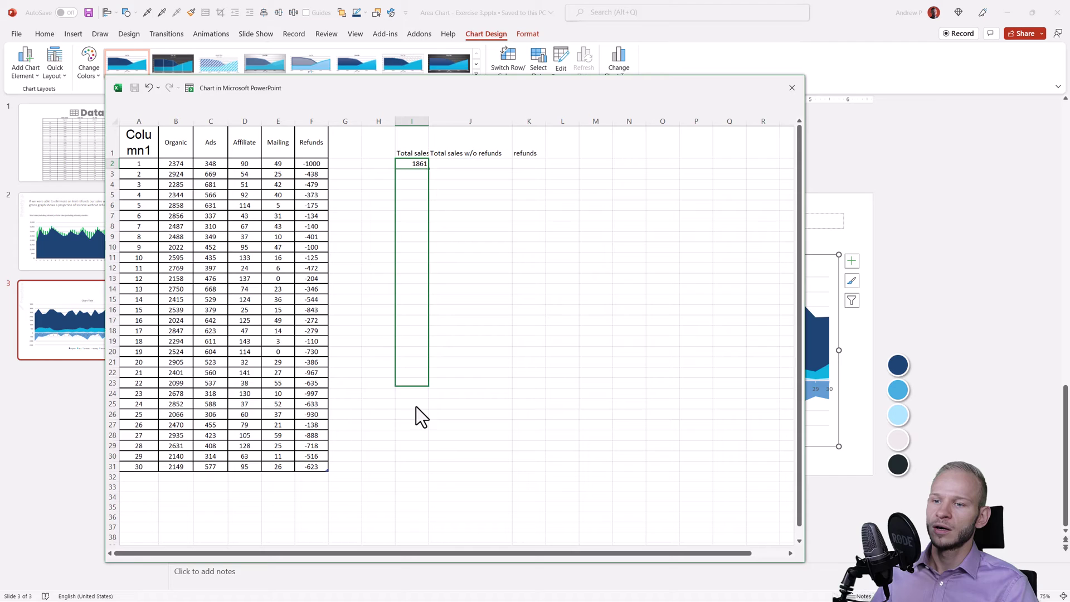
{"action": "left_click_drag", "start_coordinate": [417, 476], "coordinate": [417, 476]}
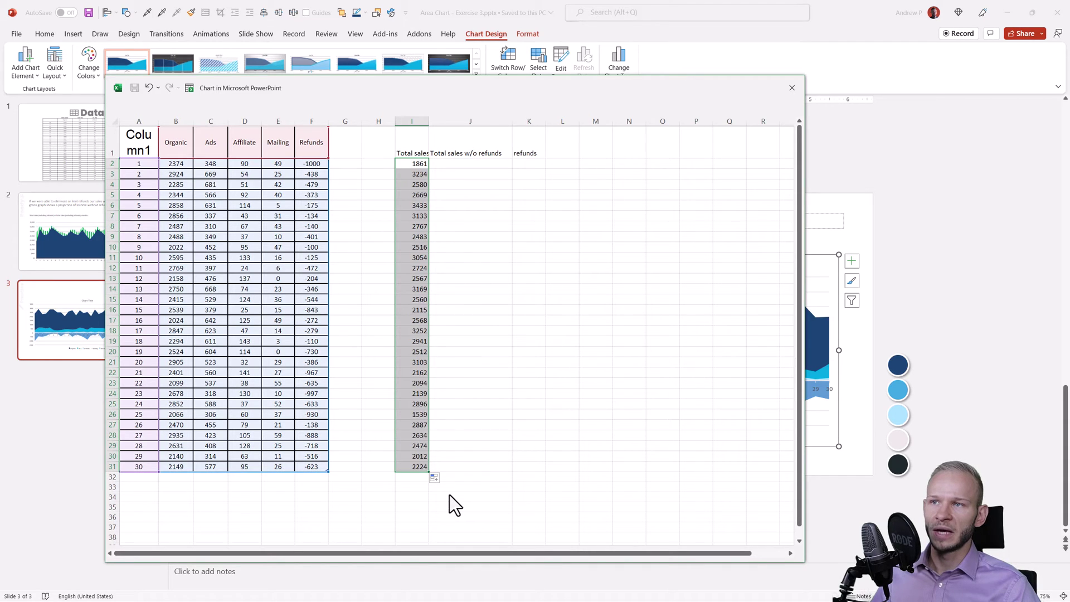
Step: Enter =SUM(Organic:Affiliate) in J2 and fill it down to row 31
{"action": "left_click", "coordinate": [460, 164]}
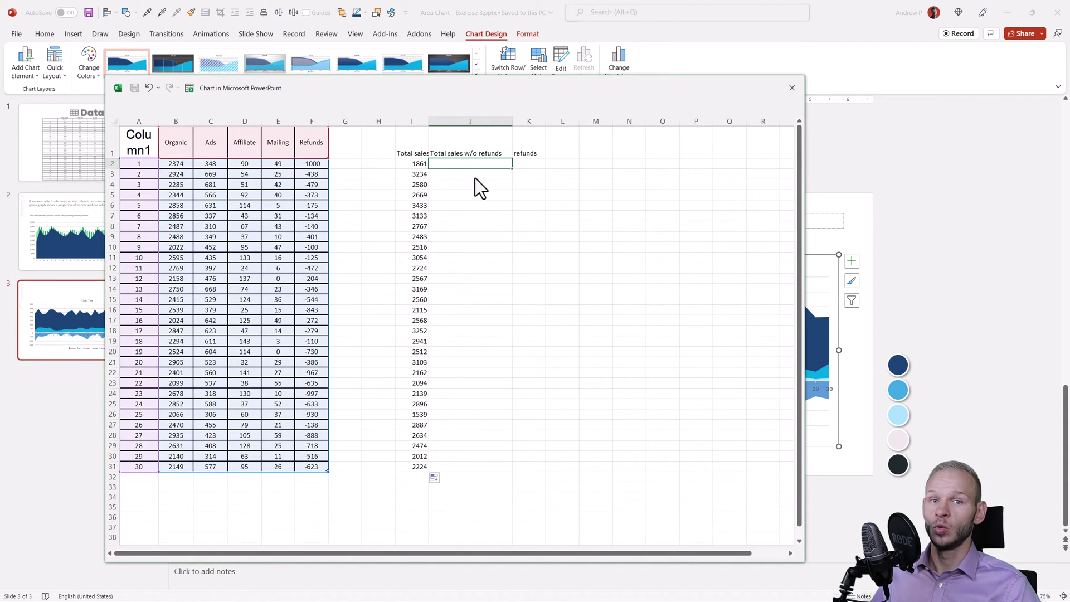
{"action": "type", "text": "=sum("}
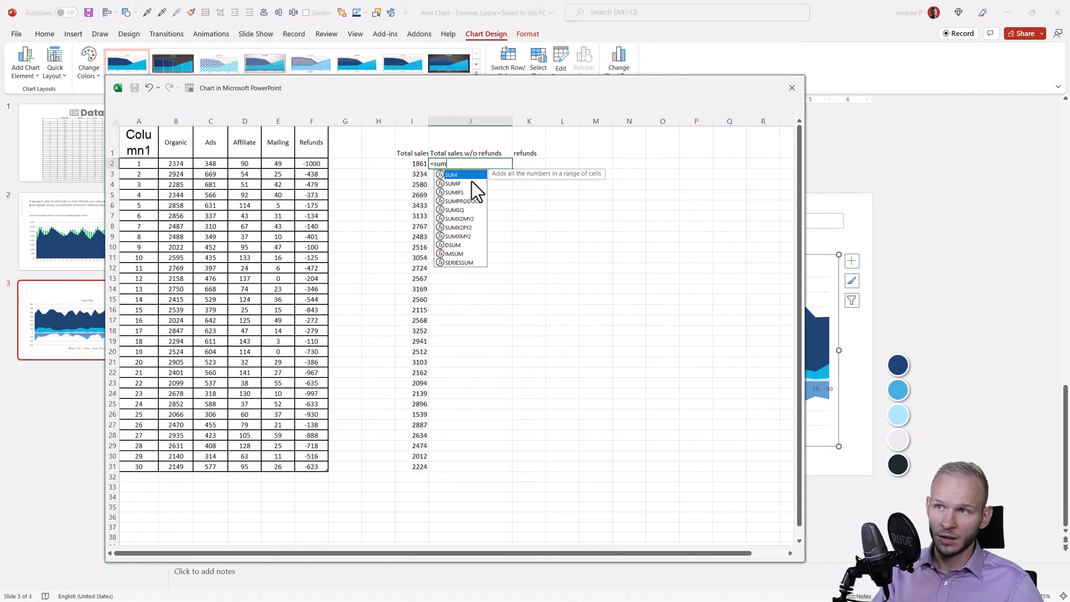
{"action": "left_click", "coordinate": [174, 163]}
{"action": "left_click_drag", "start_coordinate": [174, 162], "coordinate": [287, 166]}
{"action": "key", "text": "ctrl+Return"}
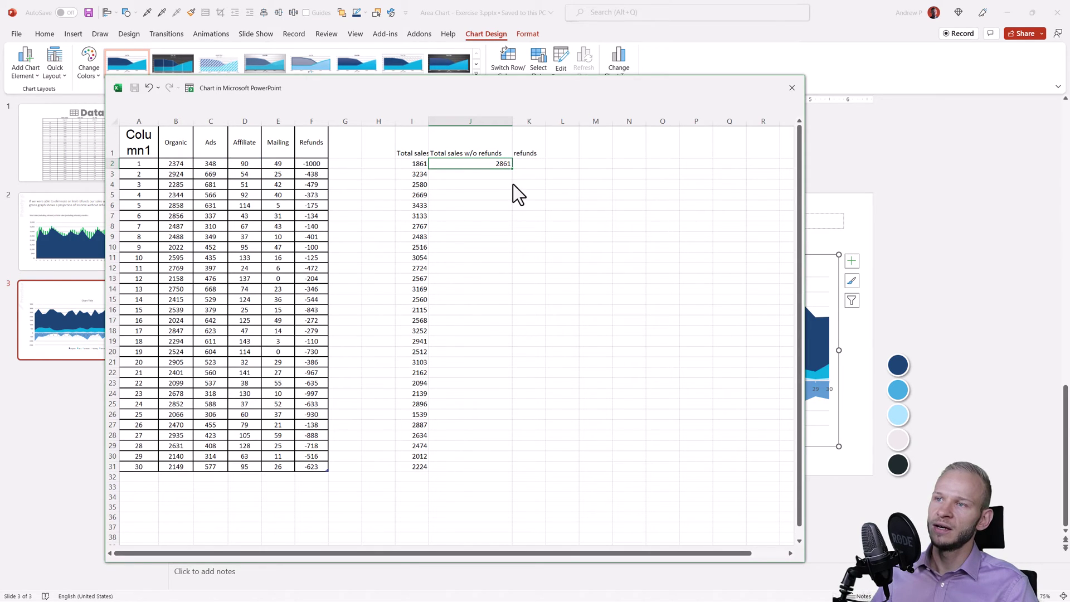
{"action": "left_click_drag", "start_coordinate": [513, 168], "coordinate": [504, 473]}
Step: Copy the Refunds column into column K, narrow column J, and close the data sheet
{"action": "left_click_drag", "start_coordinate": [312, 146], "coordinate": [321, 465]}
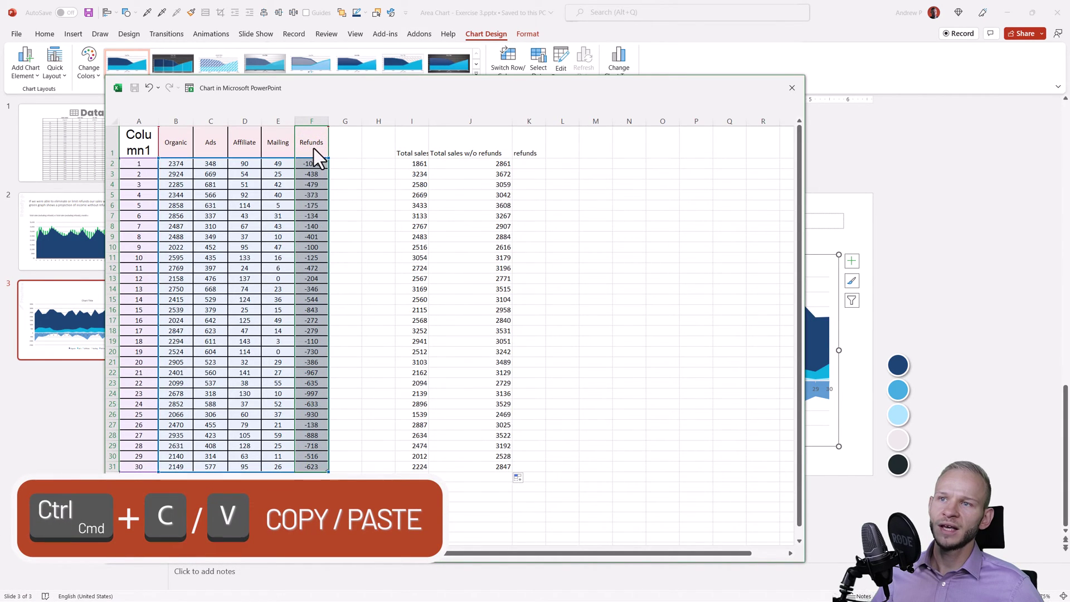
{"action": "key", "text": "ctrl+c"}
{"action": "left_click", "coordinate": [534, 146]}
{"action": "key", "text": "ctrl+v"}
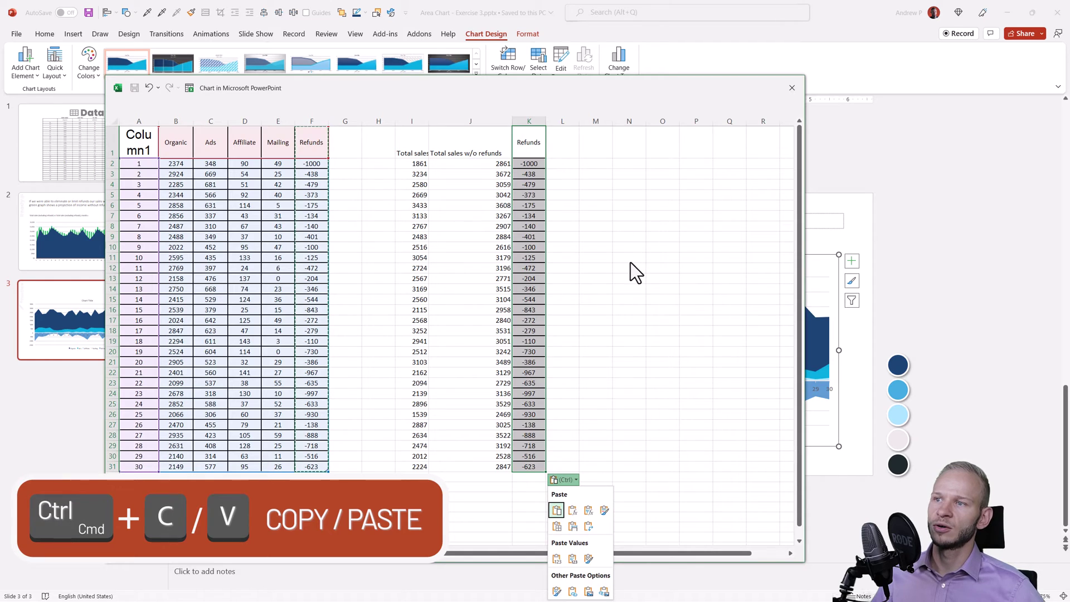
{"action": "left_click", "coordinate": [628, 263]}
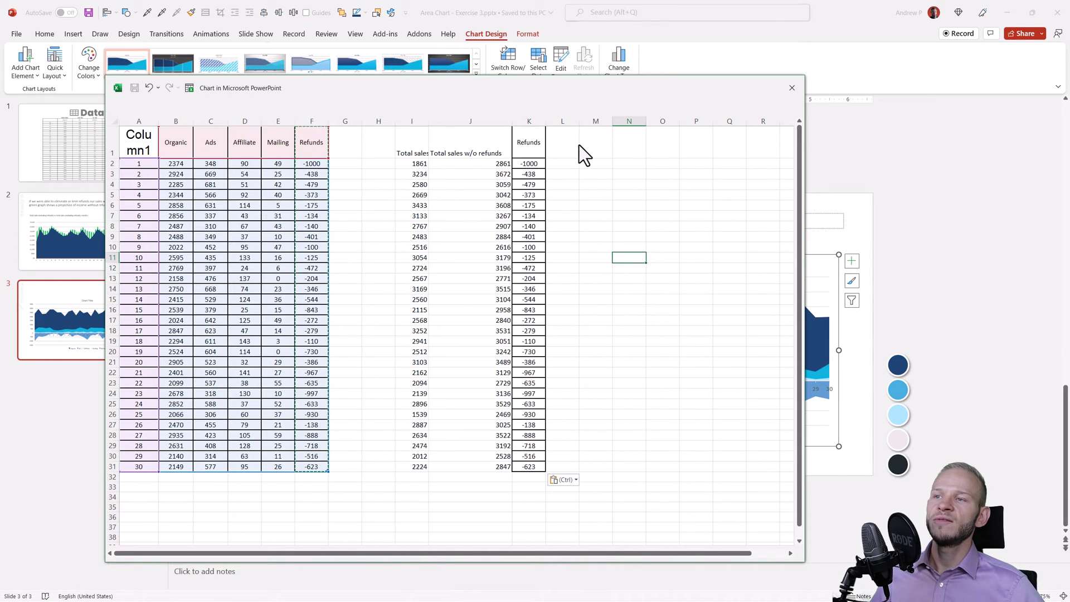
{"action": "left_click_drag", "start_coordinate": [510, 122], "coordinate": [470, 128]}
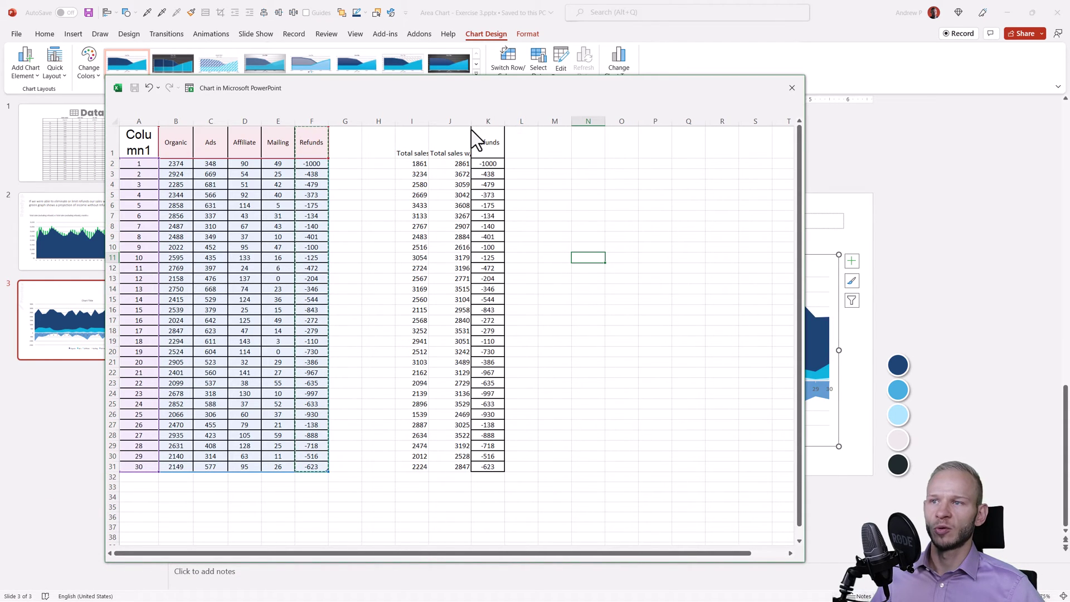
{"action": "left_click", "coordinate": [792, 87]}
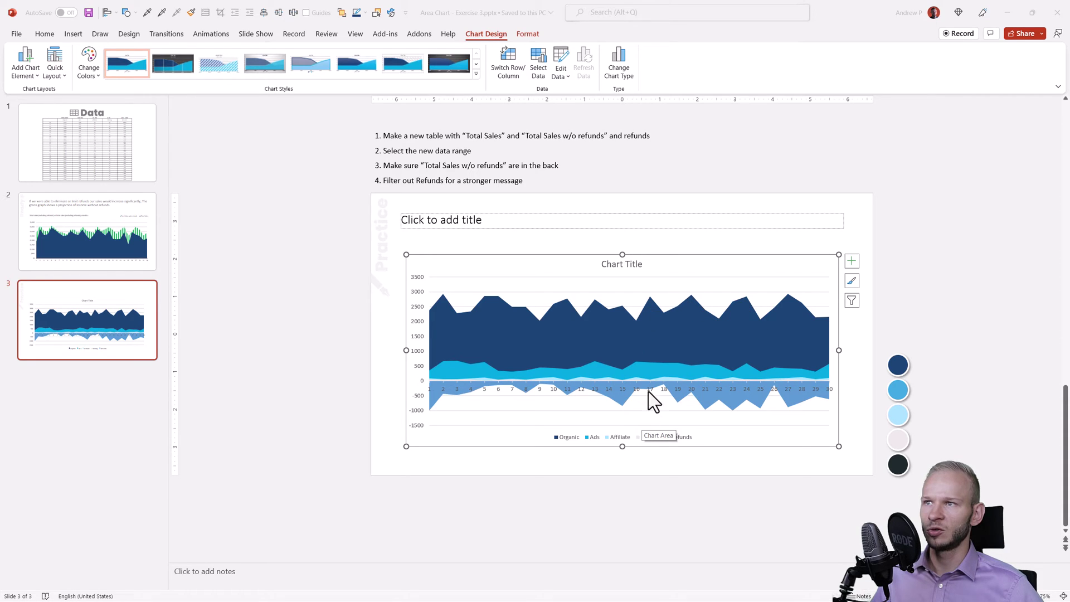
Step: Select the slide 3 area chart and open its Select Data source settings
{"action": "left_click", "coordinate": [413, 151]}
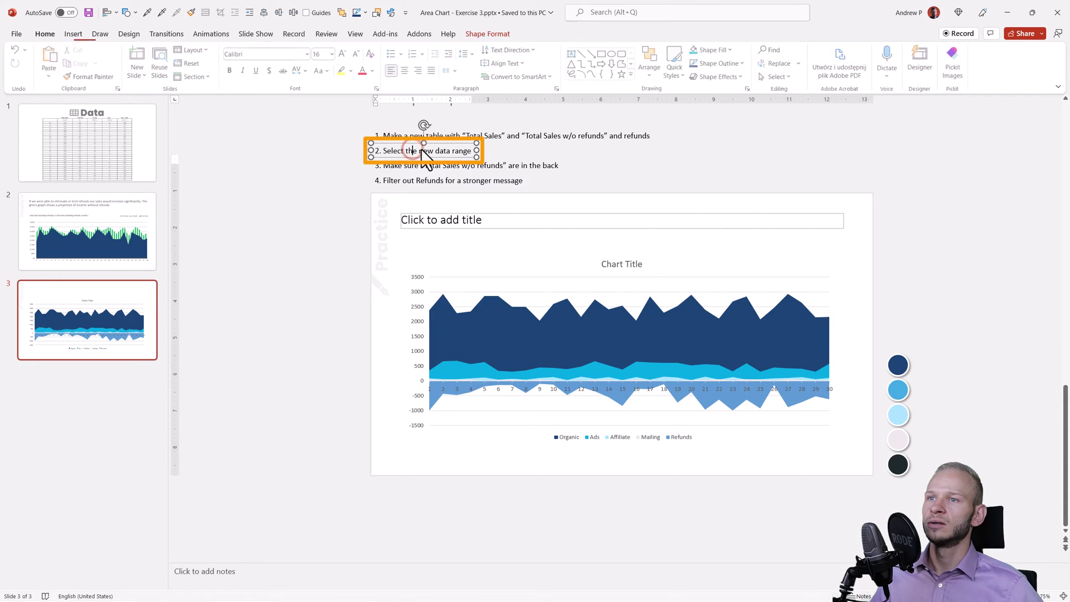
{"action": "left_click_drag", "start_coordinate": [380, 151], "coordinate": [479, 151]}
{"action": "left_click", "coordinate": [608, 166]}
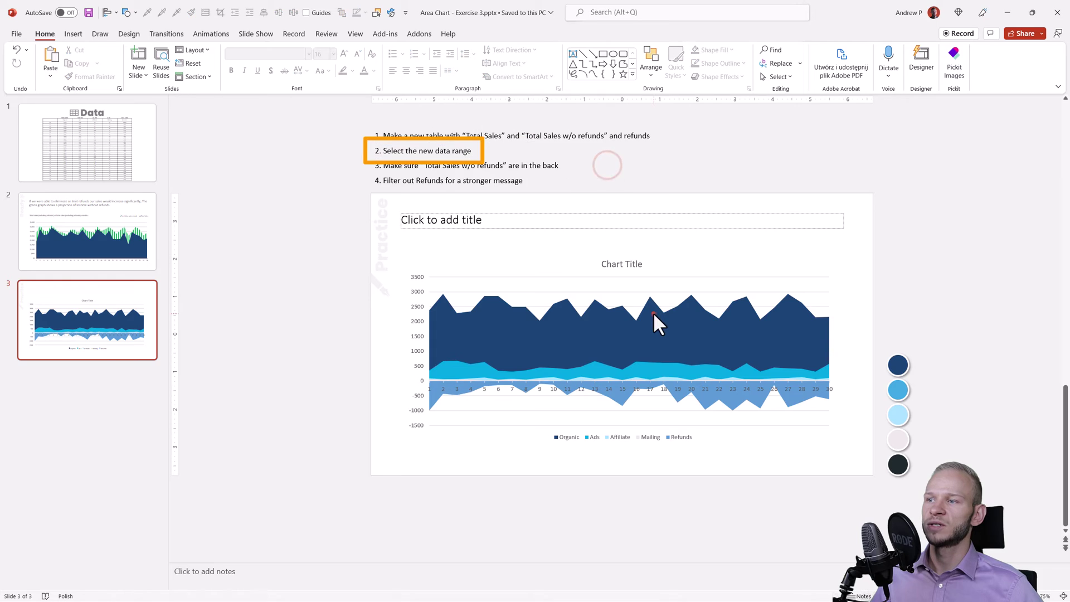
{"action": "left_click", "coordinate": [654, 314]}
{"action": "left_click", "coordinate": [486, 34]}
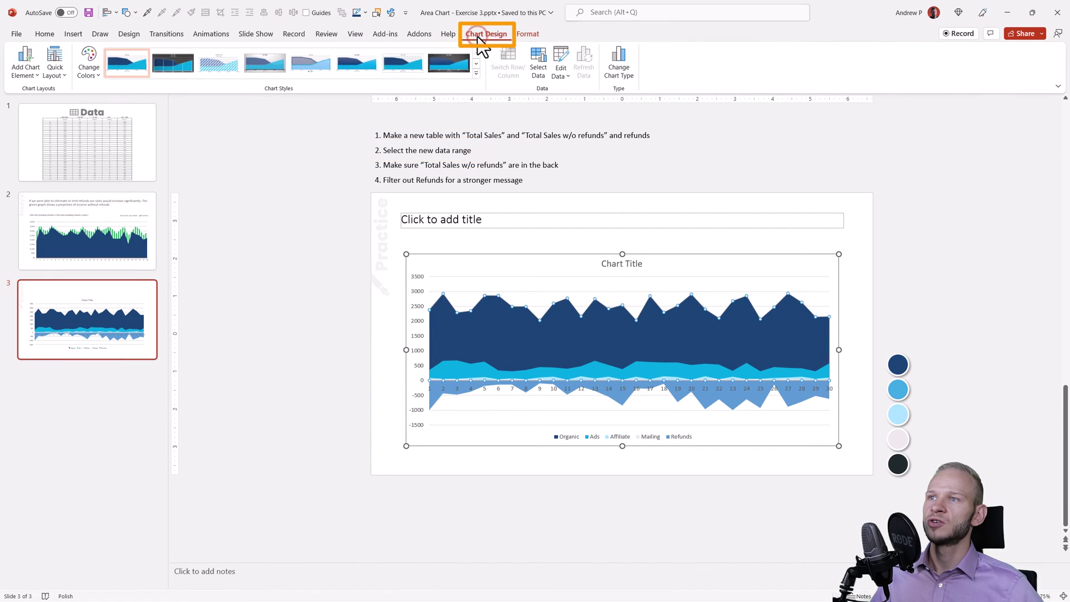
{"action": "left_click", "coordinate": [540, 61]}
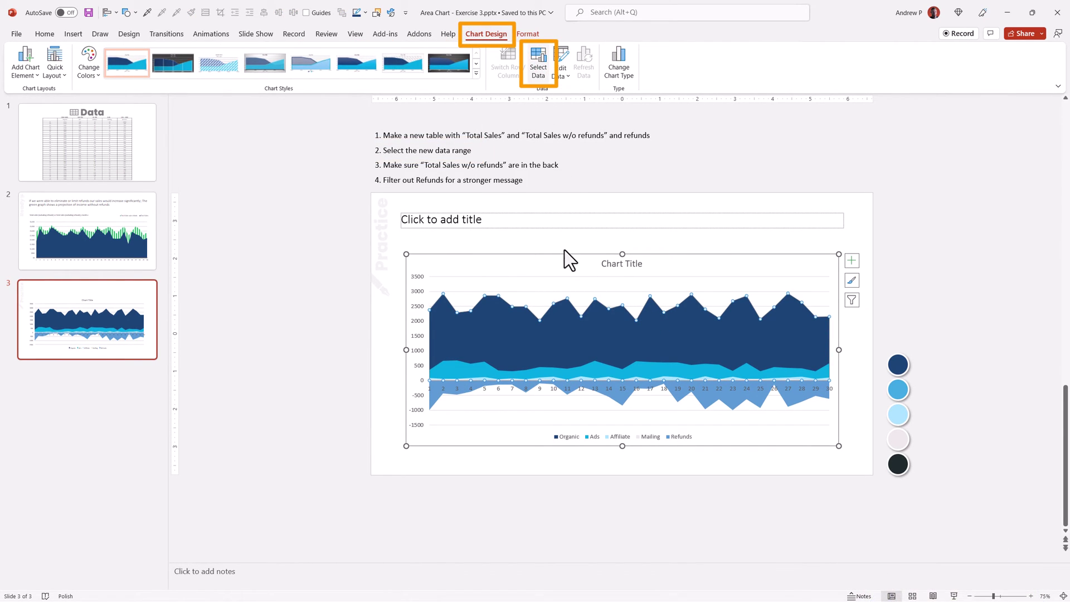
Step: Set the chart data range to I1:K31, confirm, and close the data sheet
{"action": "left_click_drag", "start_coordinate": [770, 439], "coordinate": [394, 233]}
{"action": "left_click_drag", "start_coordinate": [718, 462], "coordinate": [650, 45]}
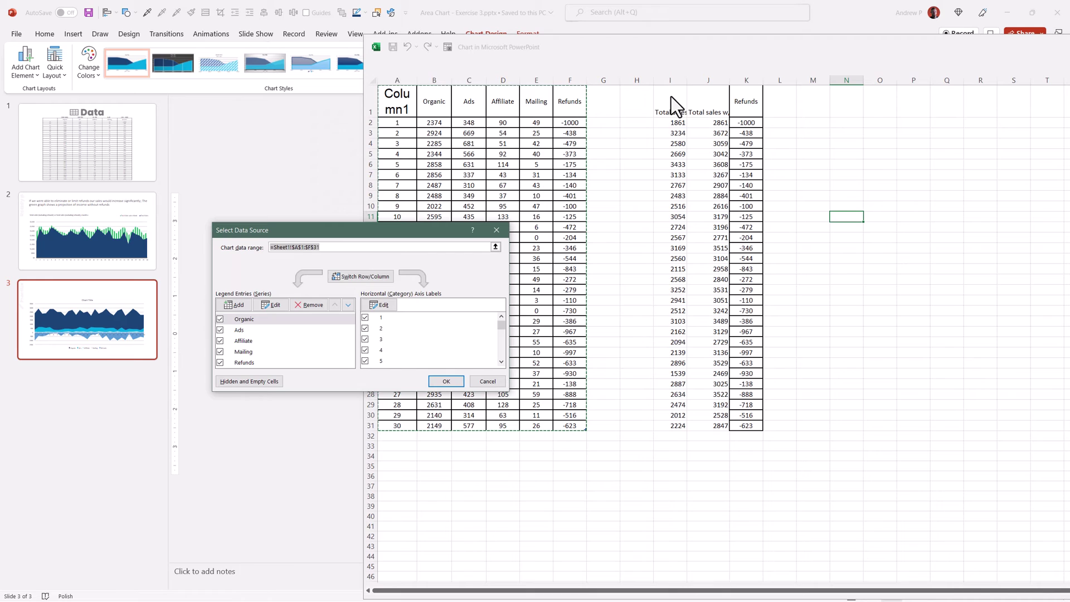
{"action": "left_click_drag", "start_coordinate": [671, 96], "coordinate": [750, 430]}
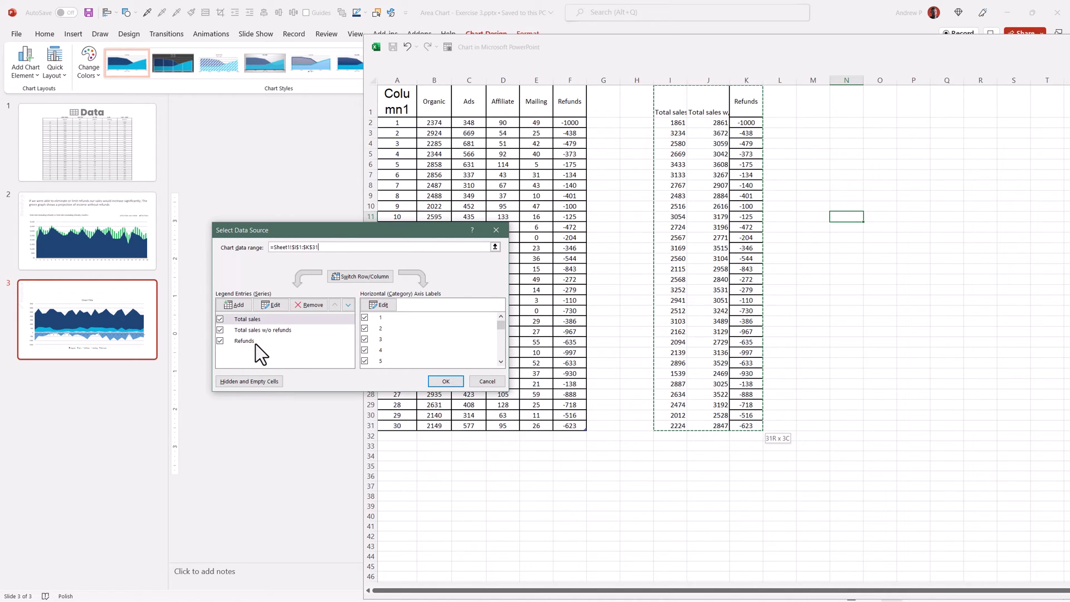
{"action": "left_click_drag", "start_coordinate": [500, 326], "coordinate": [503, 353]}
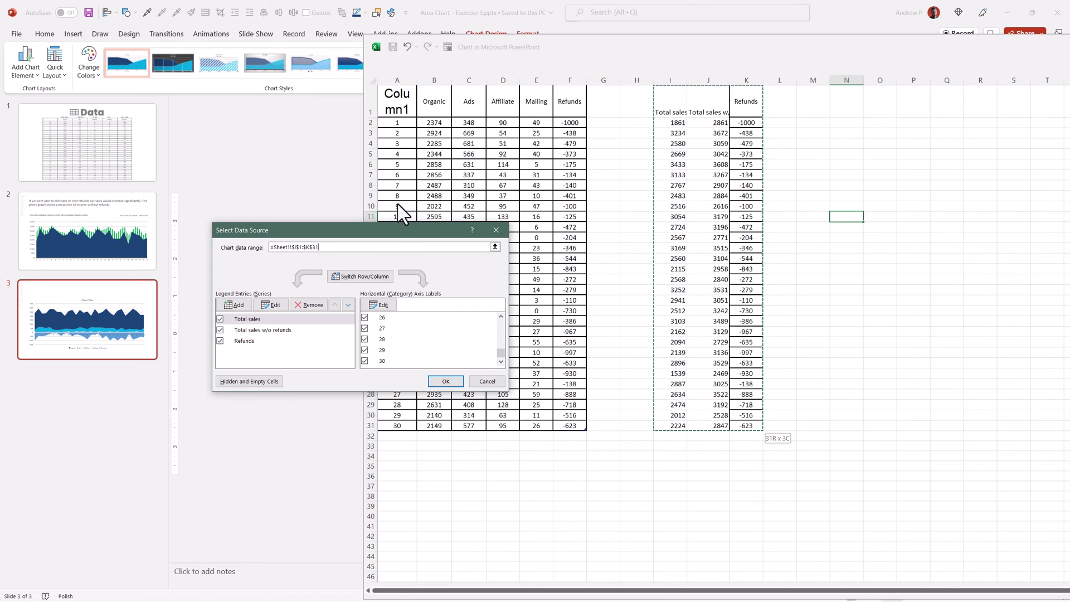
{"action": "left_click", "coordinate": [442, 382]}
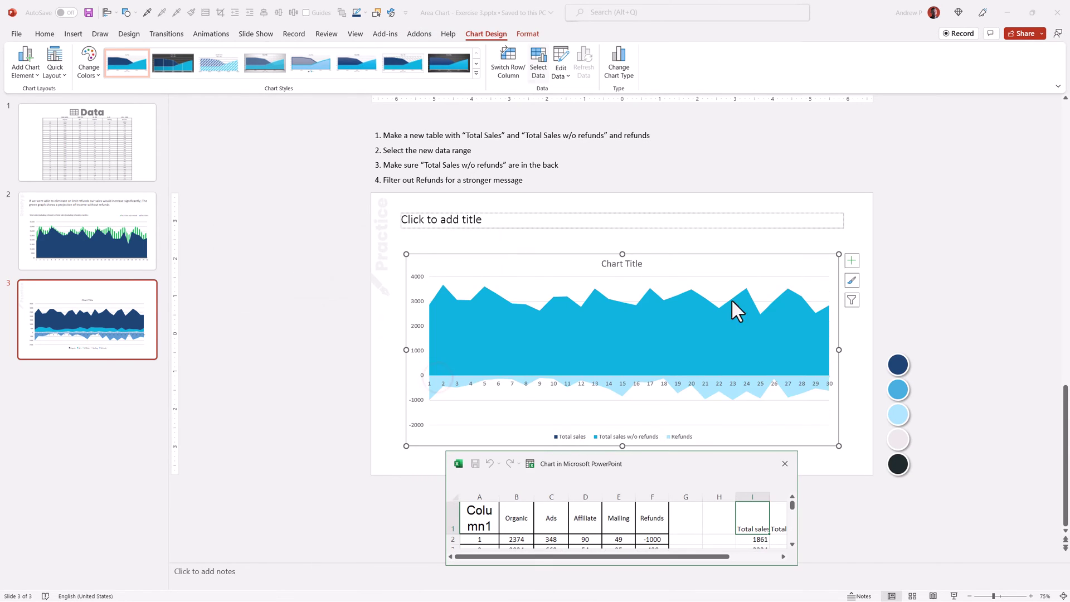
{"action": "left_click", "coordinate": [796, 458]}
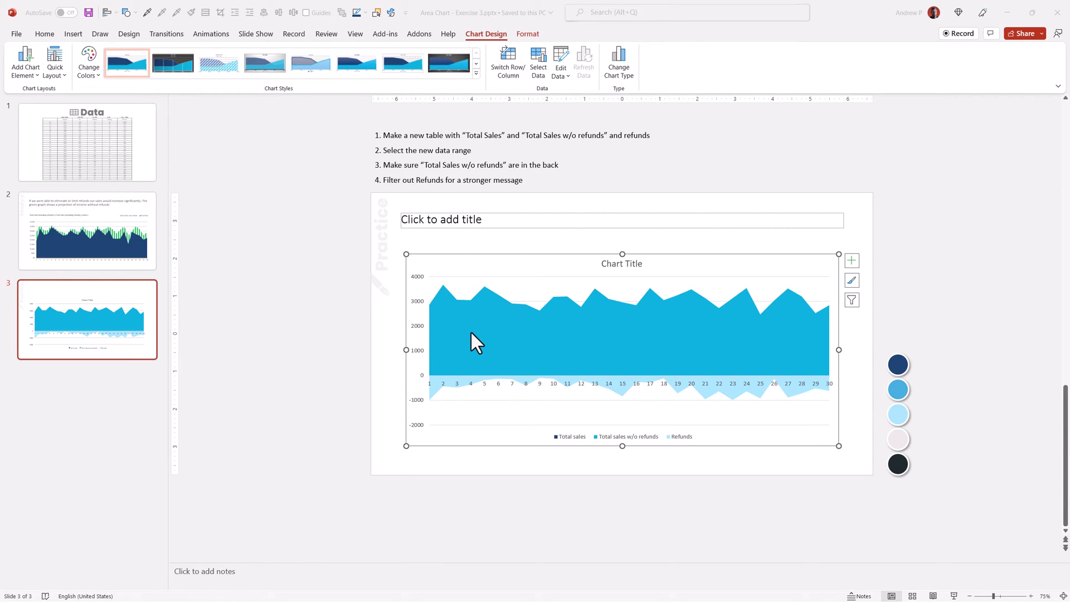
Step: Make instruction lines 1–3 on slide 3 bold
{"action": "left_click", "coordinate": [420, 135]}
{"action": "left_click", "coordinate": [423, 158], "text": "shift"}
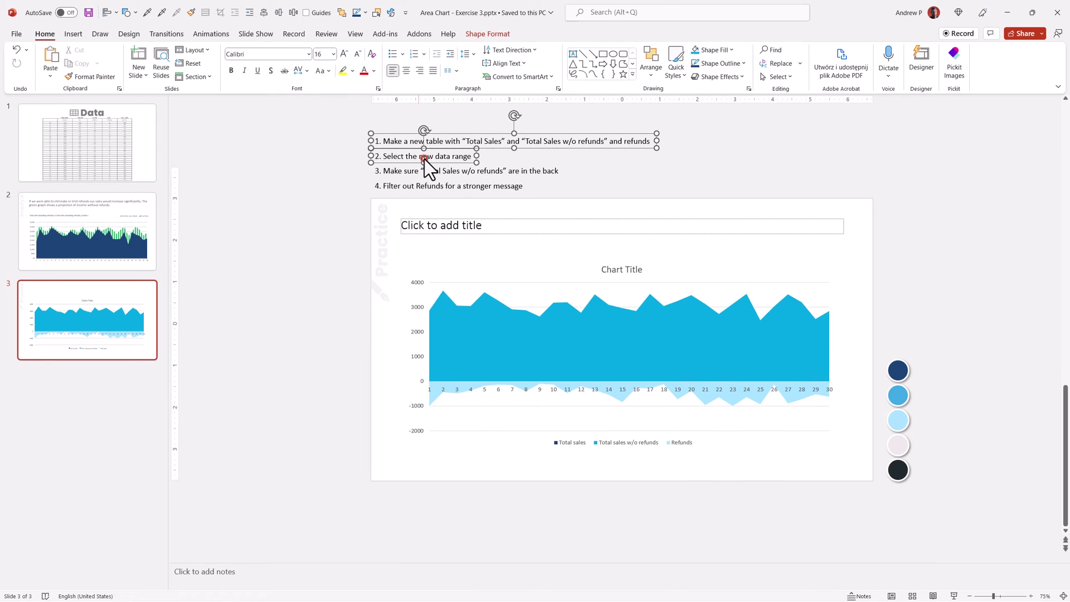
{"action": "key", "text": "ctrl+b"}
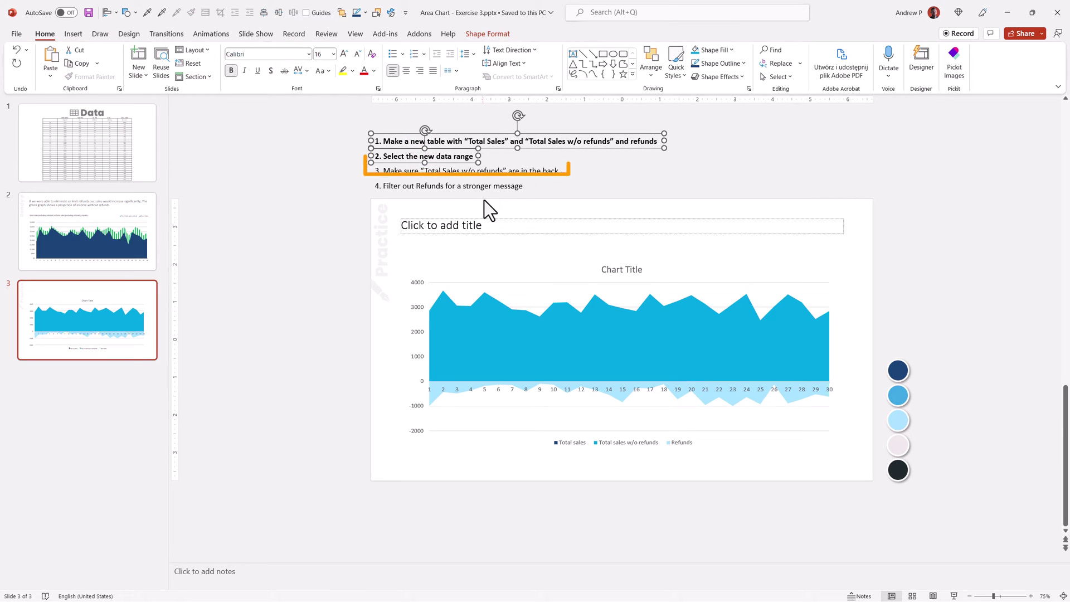
{"action": "left_click", "coordinate": [403, 178]}
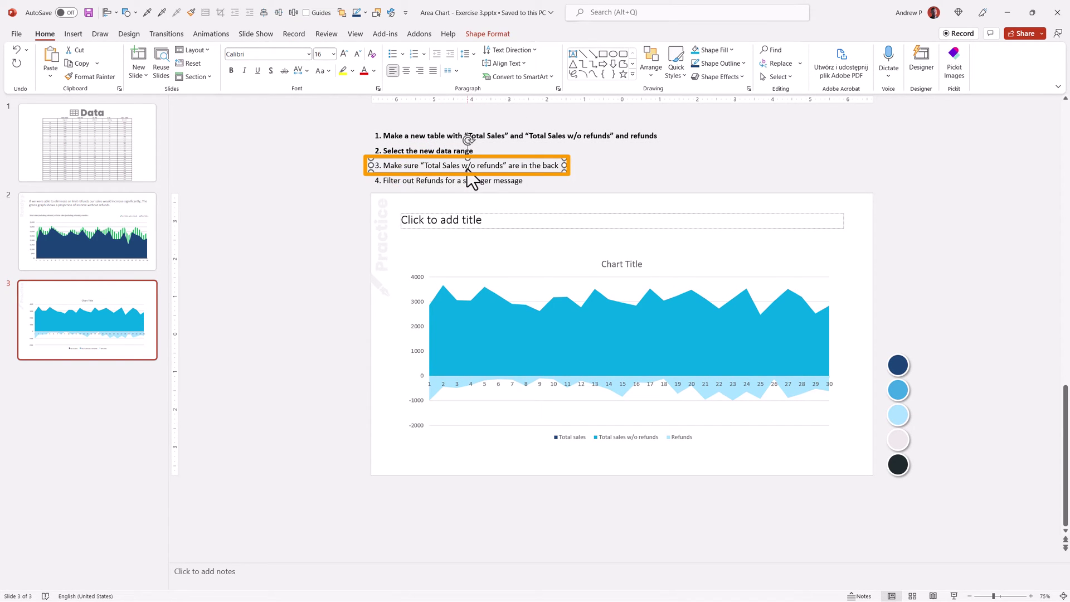
Step: In Select Data, move Total sales below Total sales w/o refunds in the series order
{"action": "left_click", "coordinate": [620, 340]}
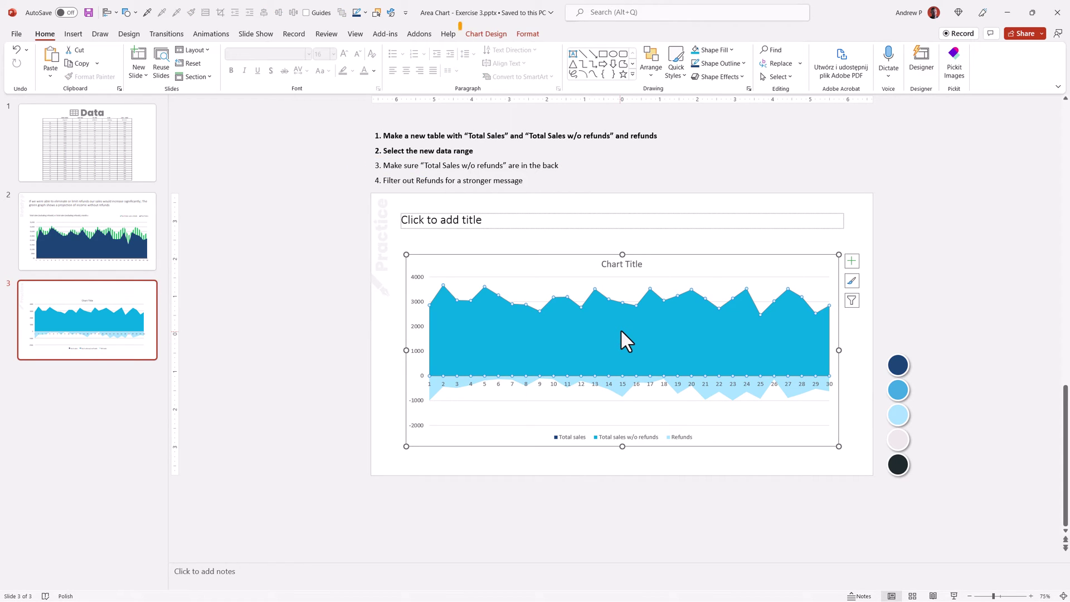
{"action": "left_click", "coordinate": [497, 36]}
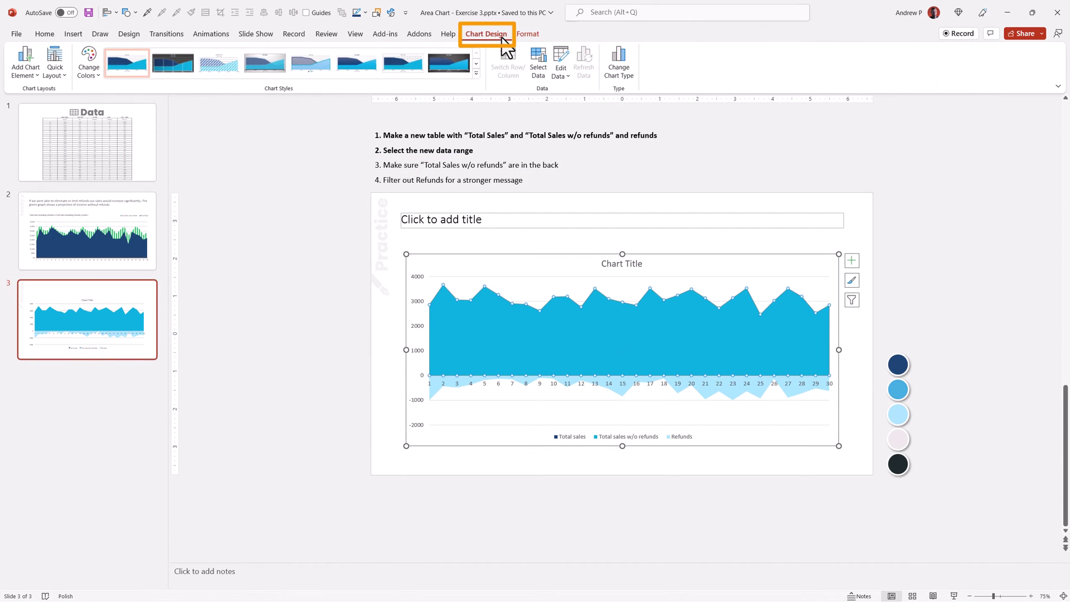
{"action": "left_click", "coordinate": [535, 56]}
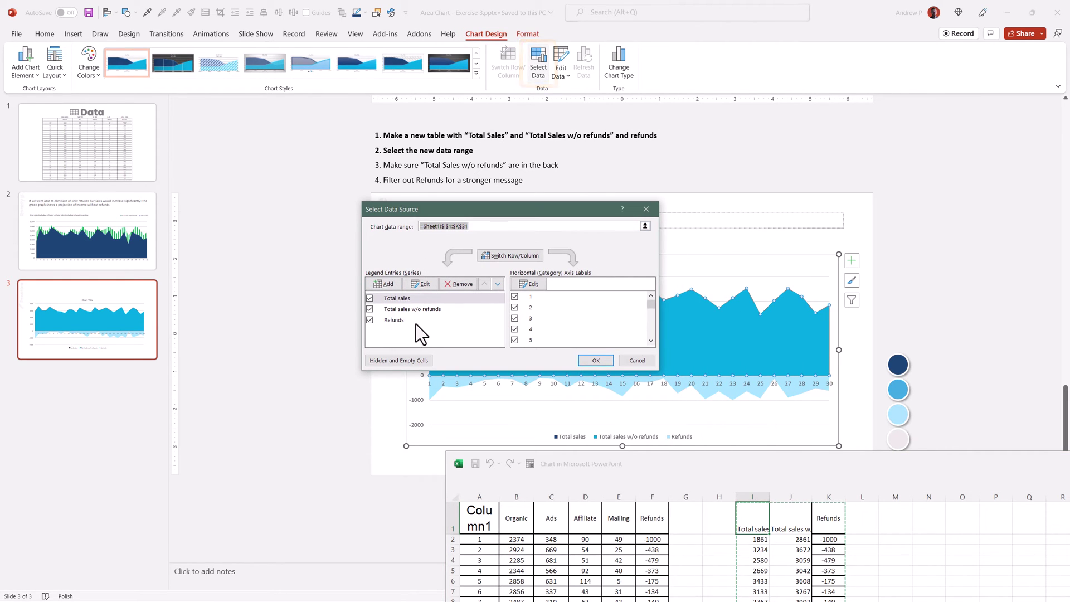
{"action": "left_click", "coordinate": [497, 284]}
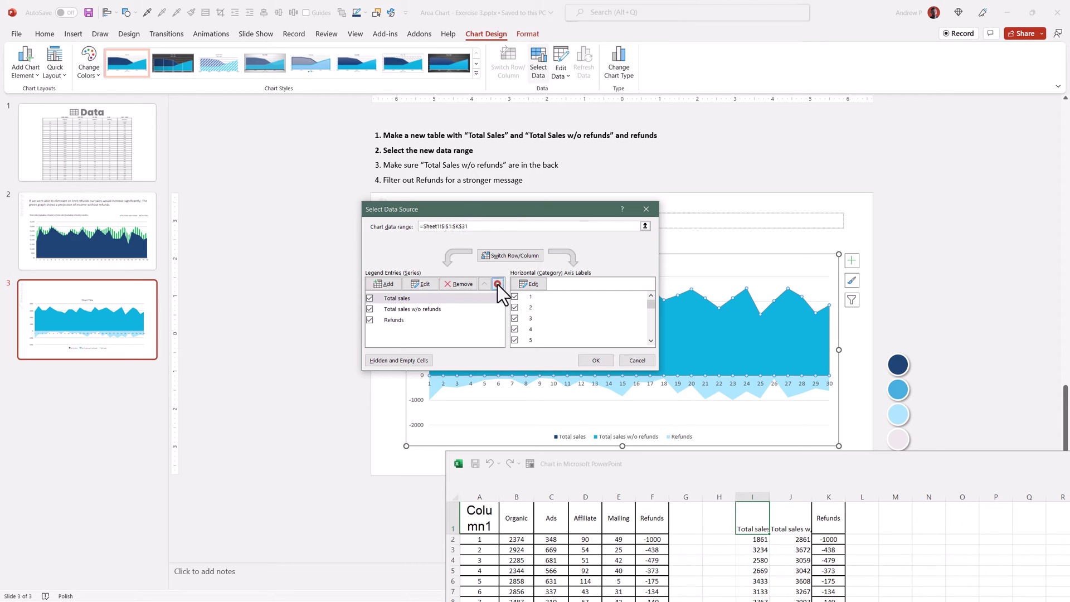
{"action": "left_click", "coordinate": [596, 361]}
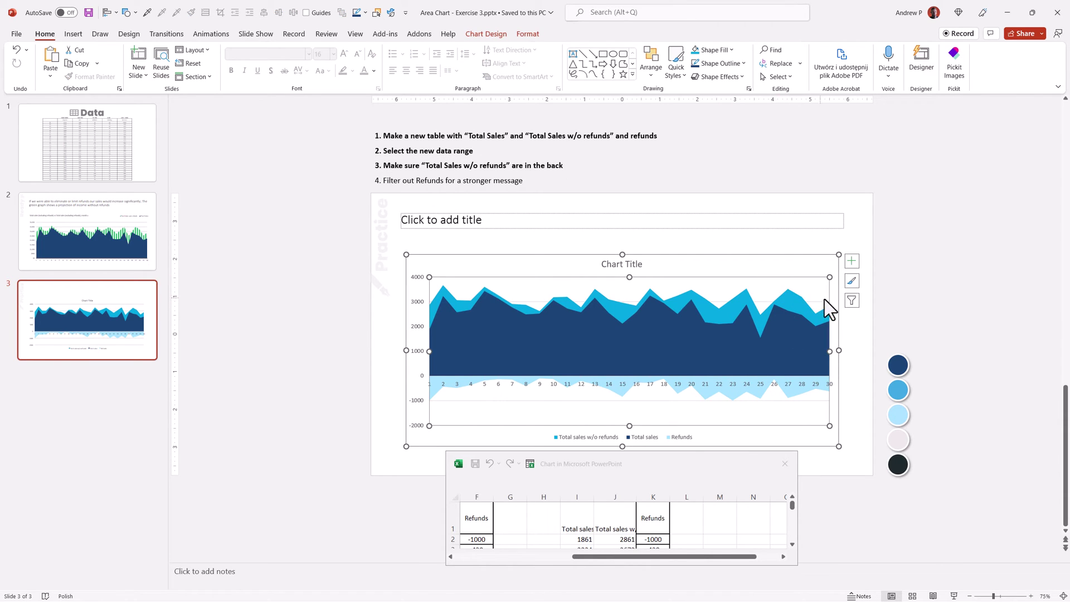
Step: Untick Refunds in the chart filters, apply it, and close the chart data sheet
{"action": "left_click", "coordinate": [852, 301]}
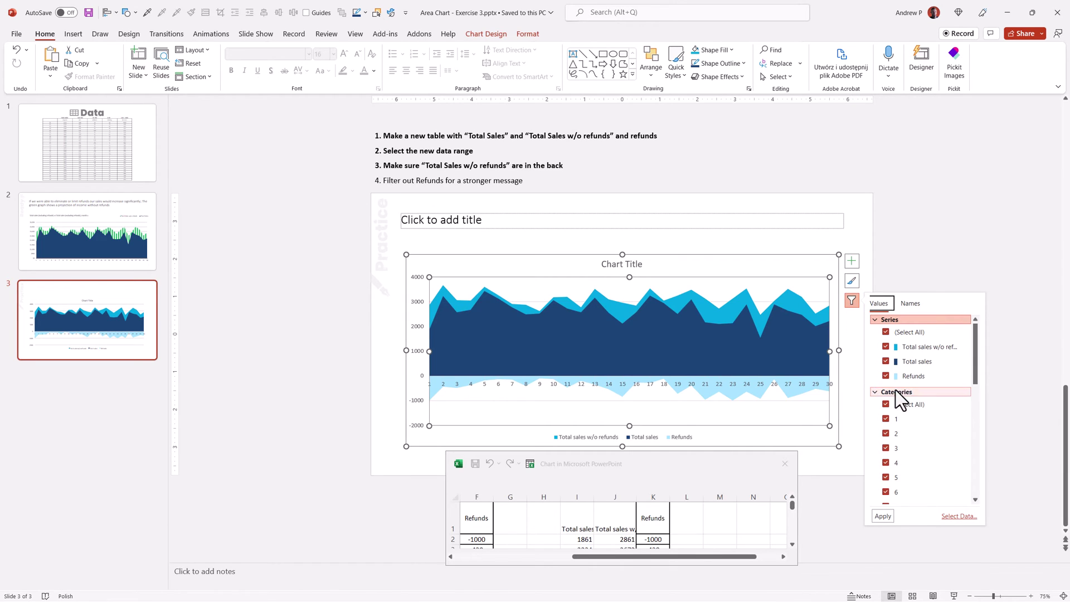
{"action": "left_click", "coordinate": [885, 375]}
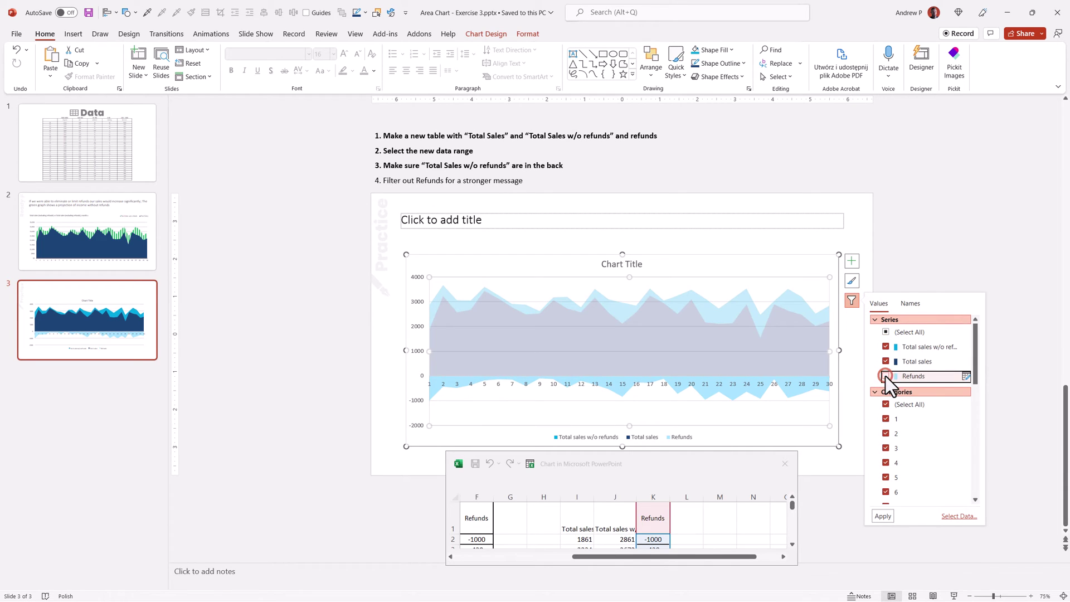
{"action": "left_click", "coordinate": [883, 517]}
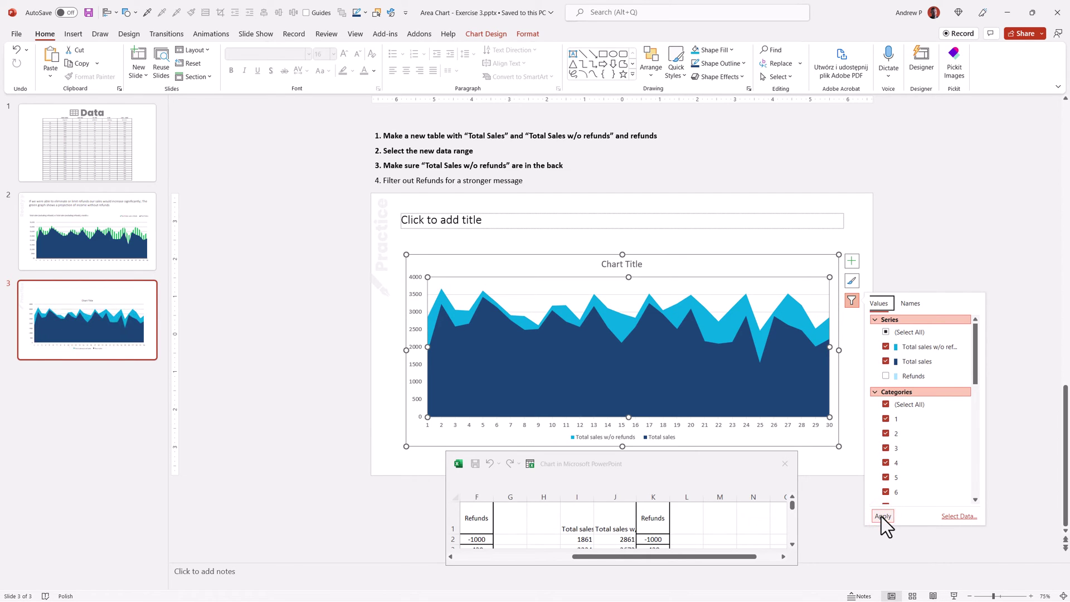
{"action": "left_click", "coordinate": [313, 418]}
{"action": "left_click", "coordinate": [784, 463]}
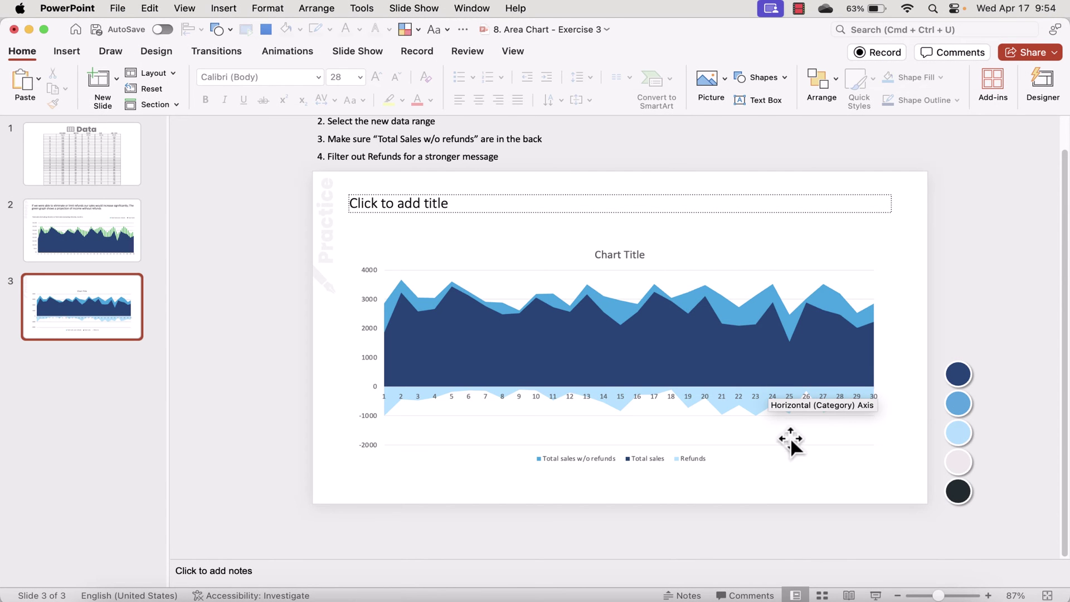
Step: Delete the Refunds series from the area chart and reopen its data source settings
{"action": "left_click", "coordinate": [751, 410]}
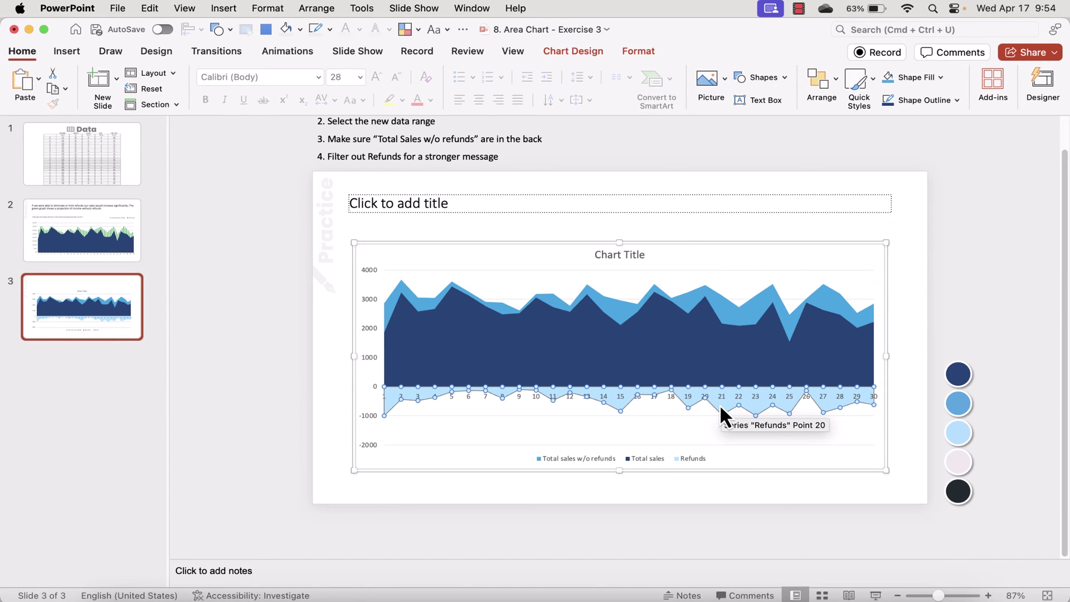
{"action": "key", "text": "Delete"}
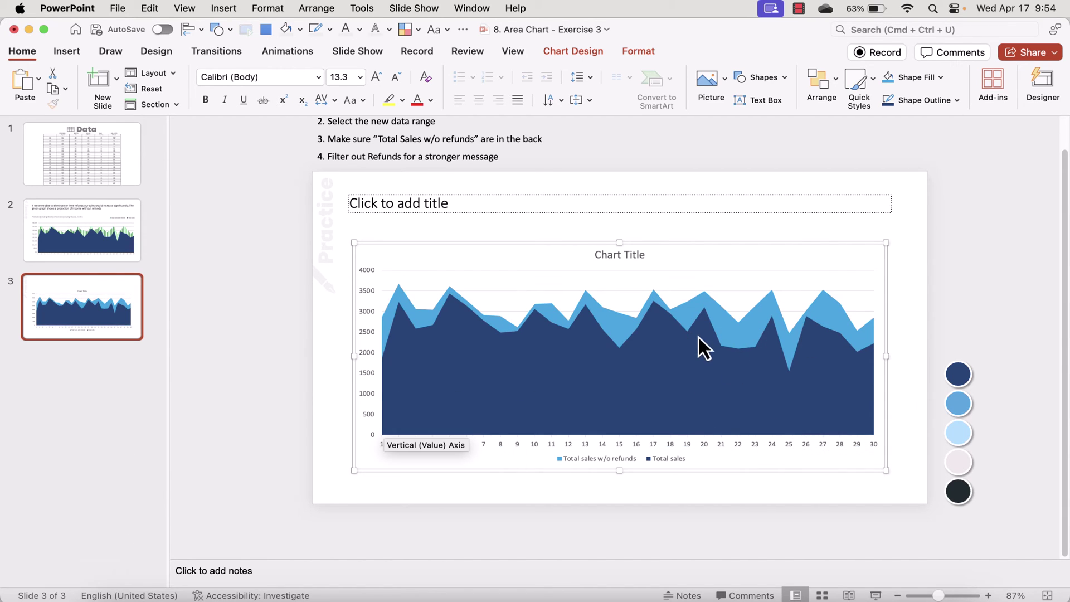
{"action": "left_click", "coordinate": [598, 51]}
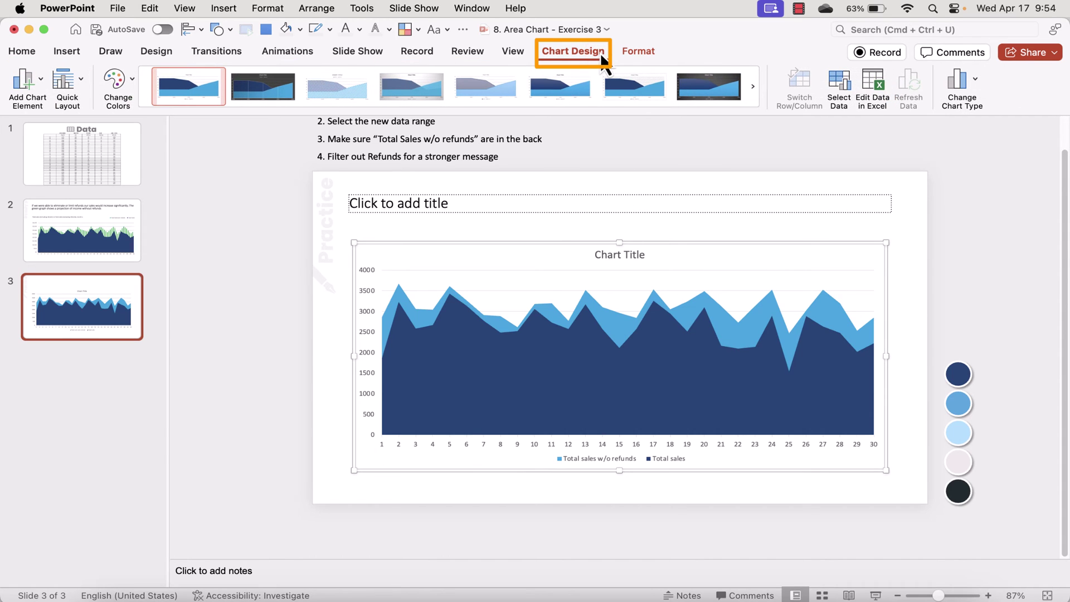
{"action": "left_click", "coordinate": [839, 78]}
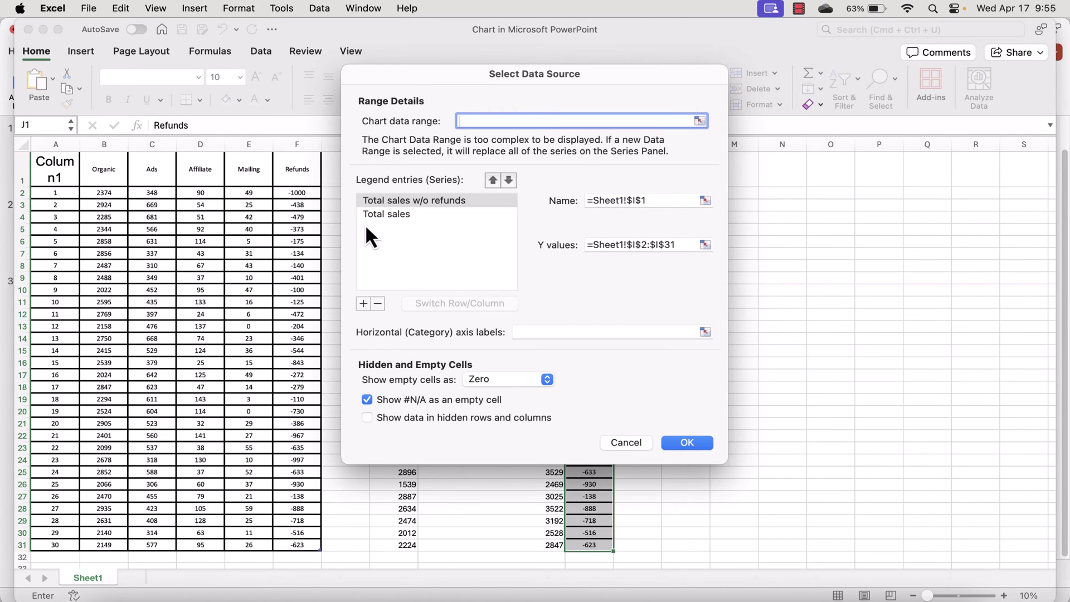
Step: Set the chart data range to H1:J31 in the Select Data Source dialog
{"action": "left_click_drag", "start_coordinate": [556, 82], "coordinate": [825, 83]}
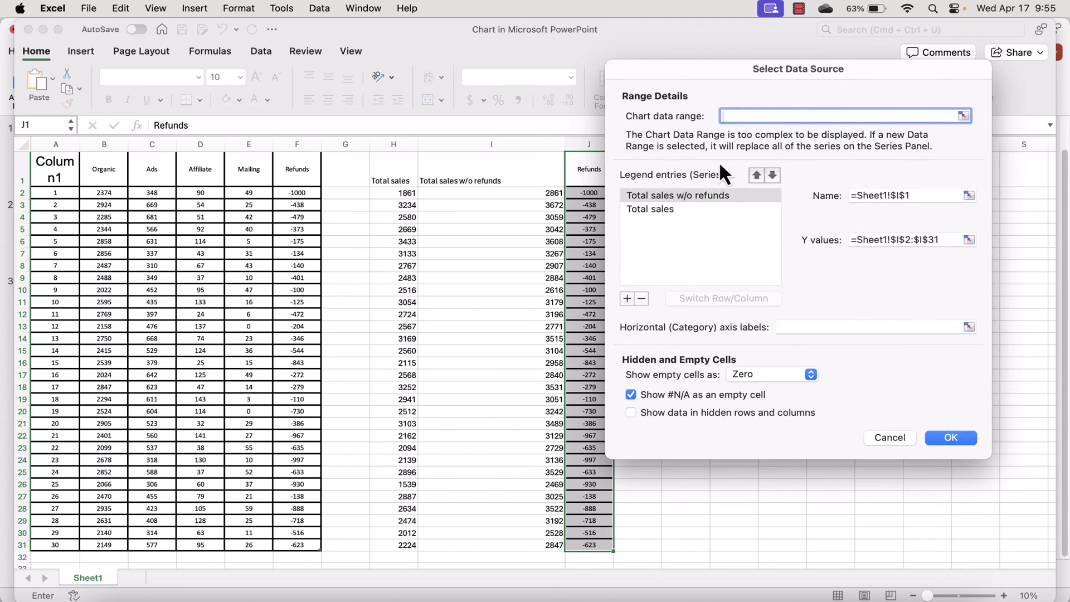
{"action": "left_click", "coordinate": [404, 175]}
{"action": "left_click_drag", "start_coordinate": [552, 493], "coordinate": [591, 498]}
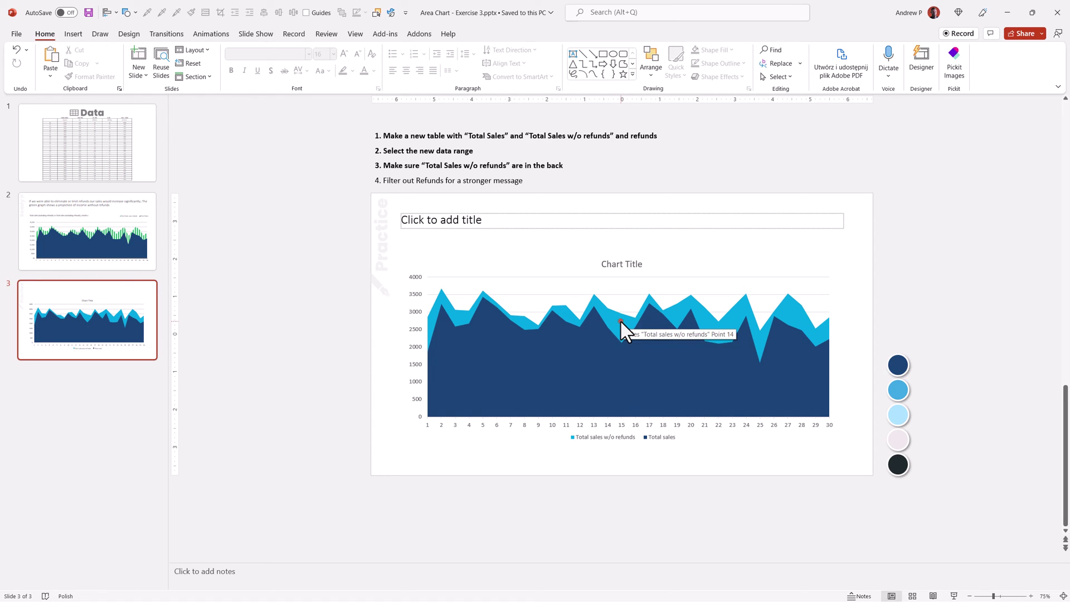
Step: Give the Total sales w/o refunds series a light vertical-stripe pattern fill
{"action": "left_click", "coordinate": [620, 320]}
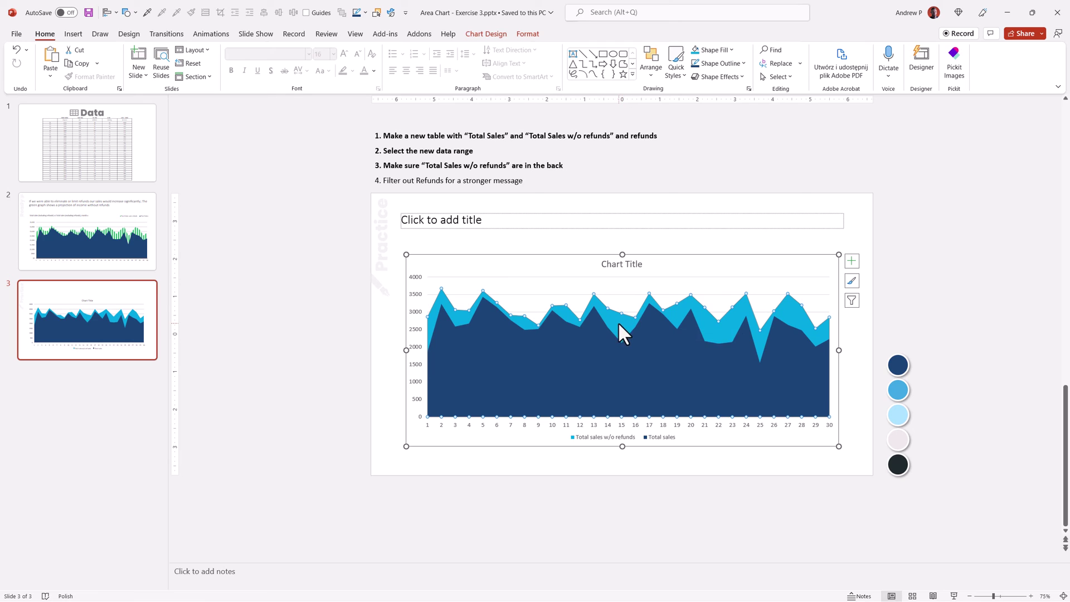
{"action": "right_click", "coordinate": [617, 322]}
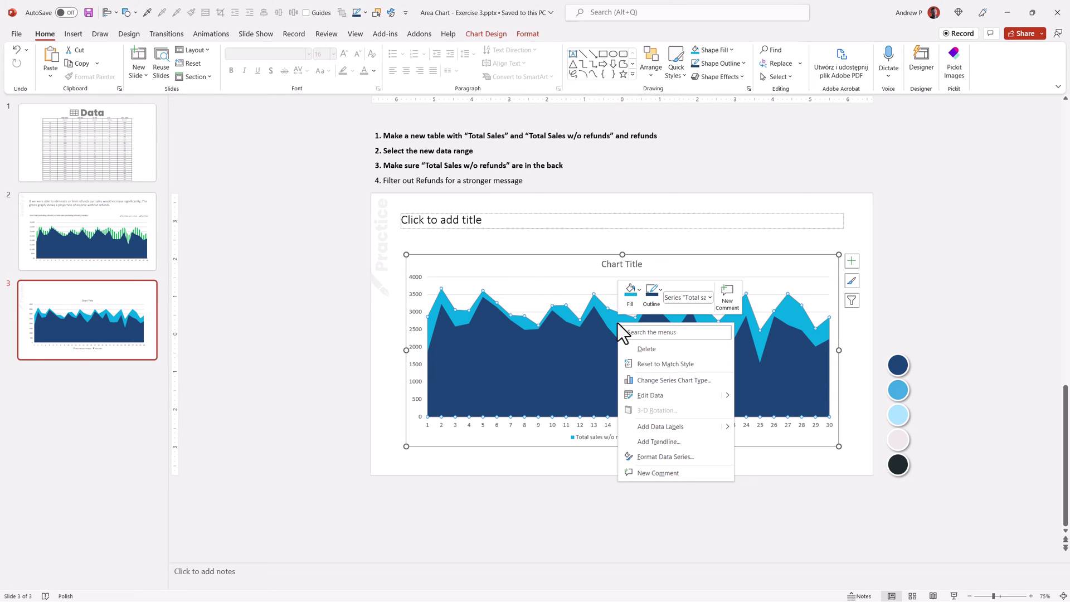
{"action": "left_click", "coordinate": [673, 456]}
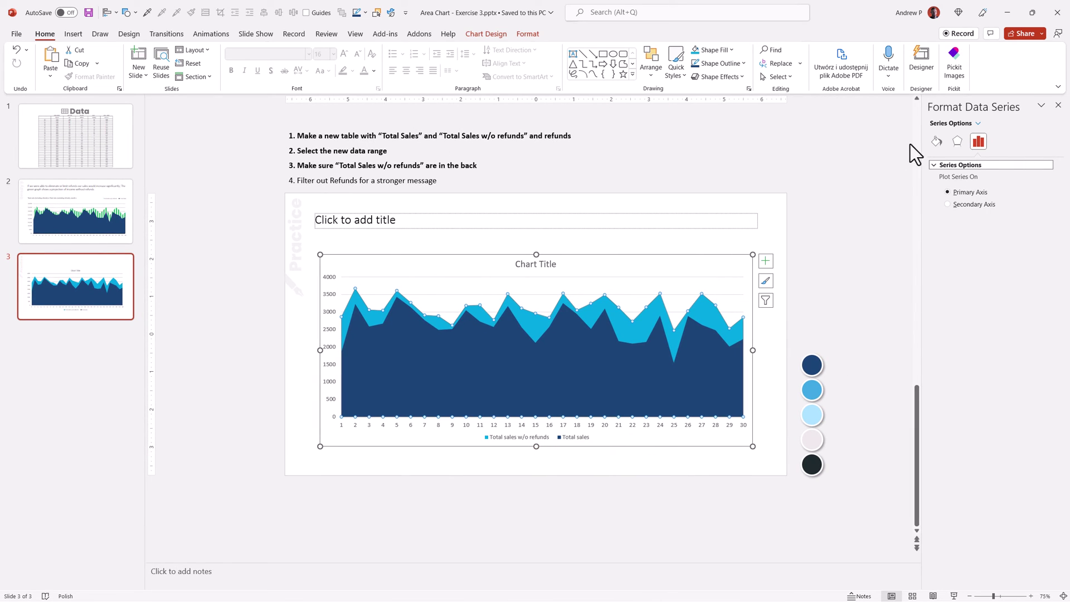
{"action": "left_click", "coordinate": [935, 141]}
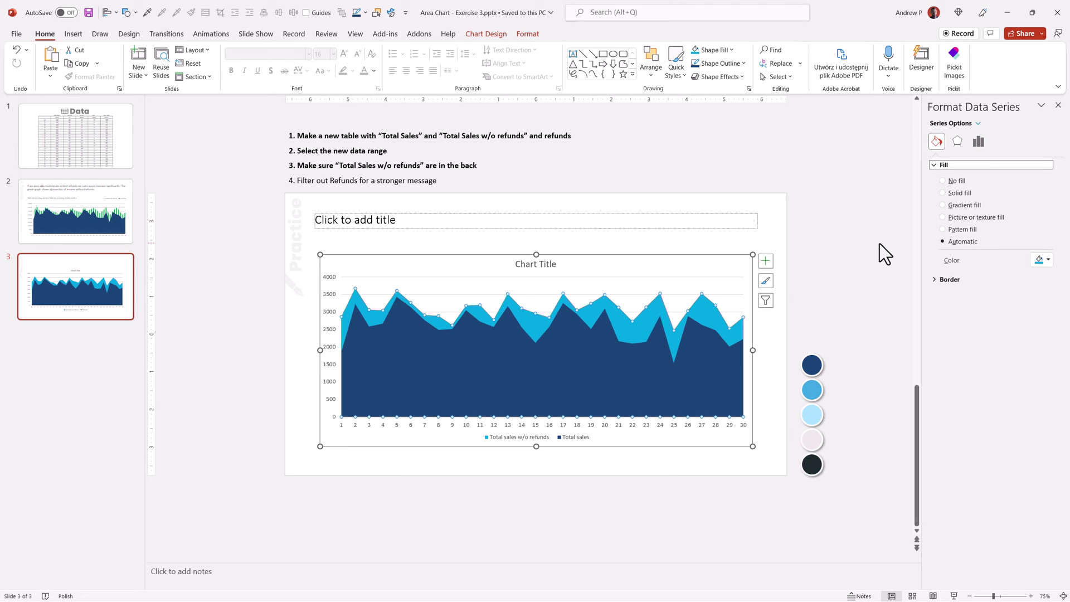
{"action": "left_click", "coordinate": [943, 230]}
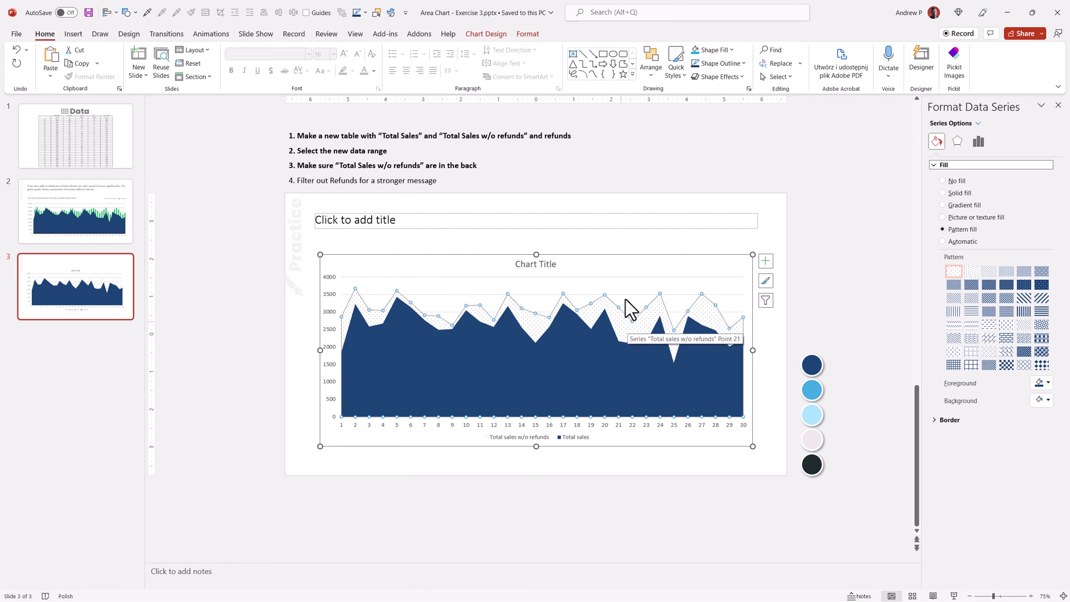
{"action": "left_click", "coordinate": [951, 309]}
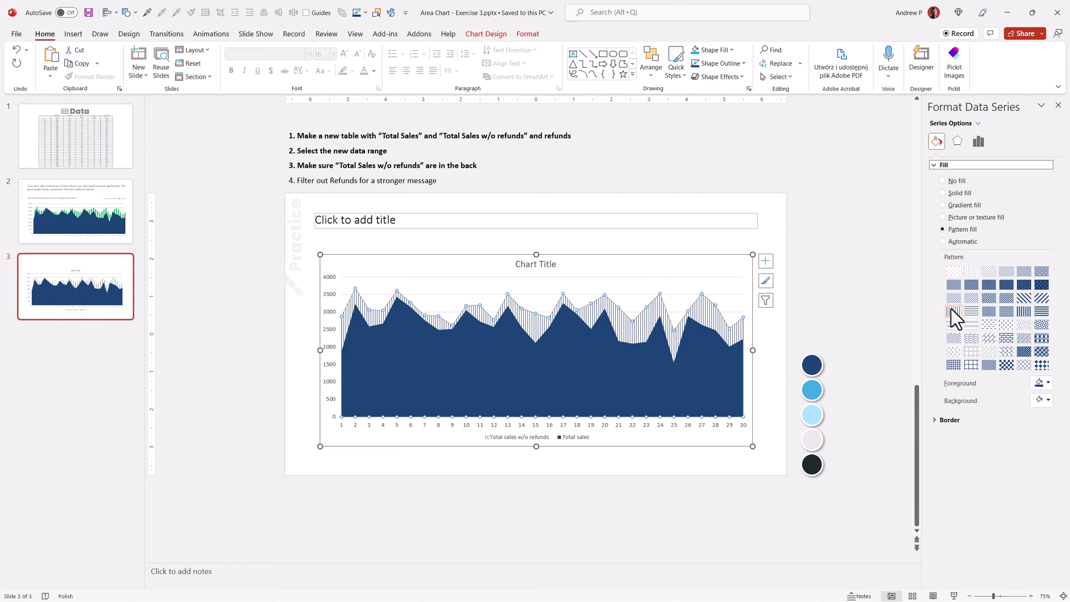
{"action": "left_click", "coordinate": [1024, 312]}
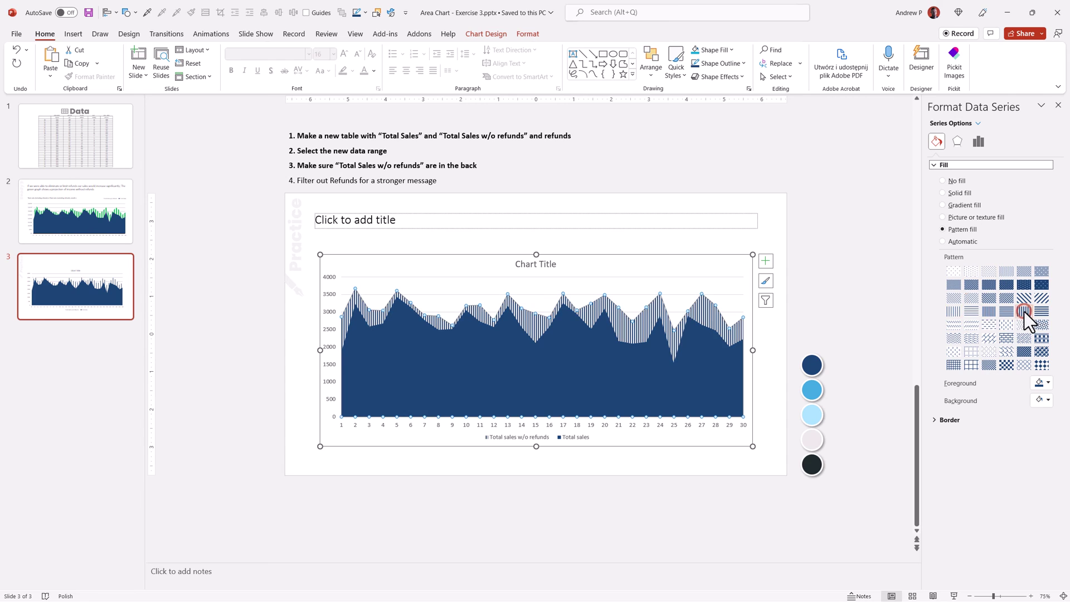
{"action": "left_click", "coordinate": [954, 310]}
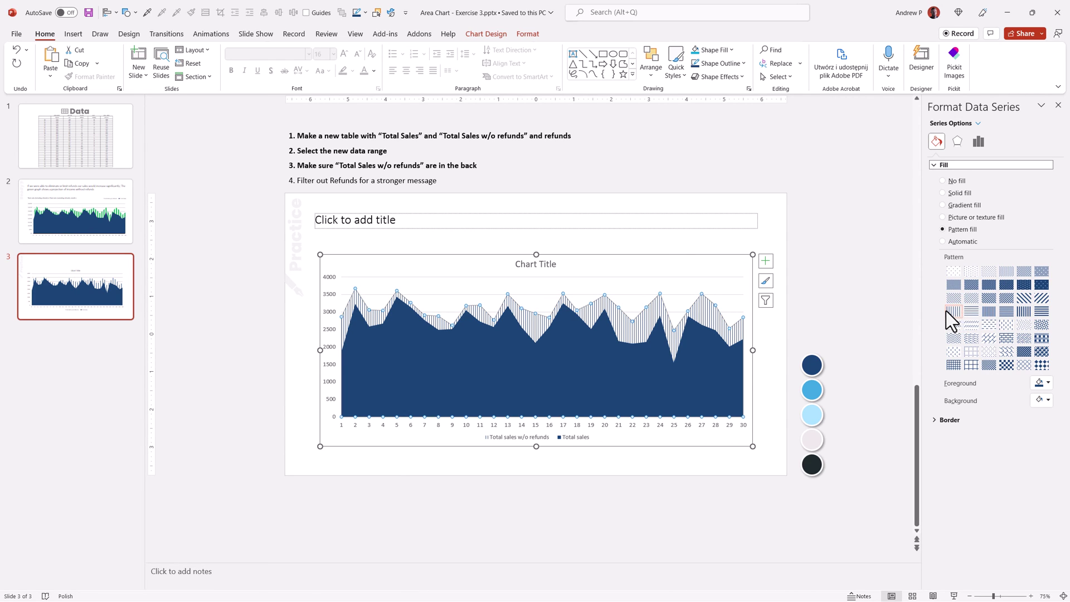
Step: Make the pattern's foreground green and switch to a denser vertical-line pattern
{"action": "left_click", "coordinate": [1046, 385]}
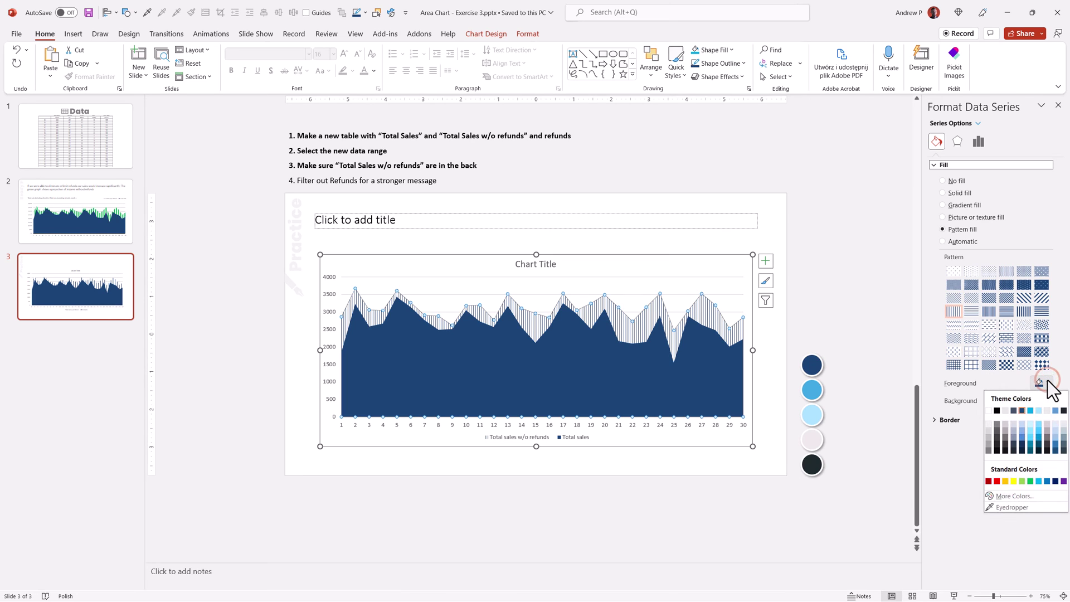
{"action": "left_click", "coordinate": [1031, 480]}
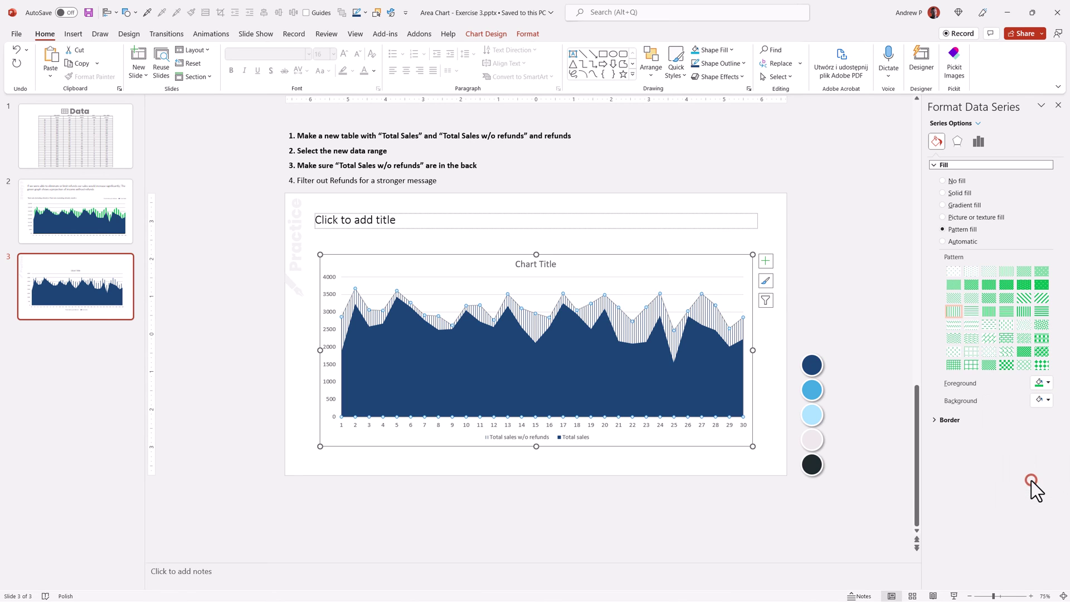
{"action": "left_click", "coordinate": [1018, 312]}
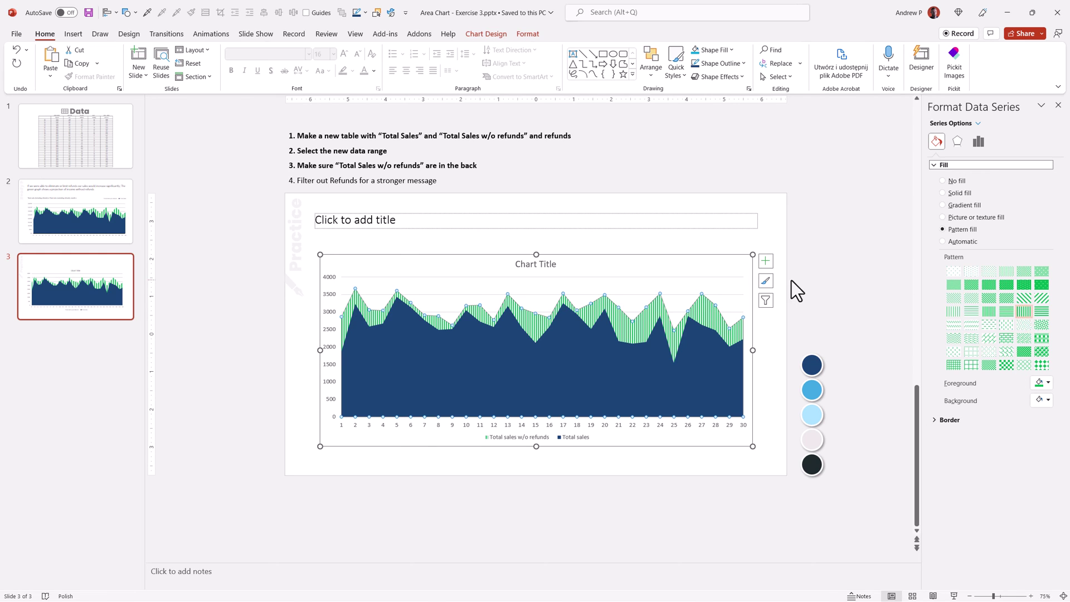
{"action": "left_click", "coordinate": [822, 267]}
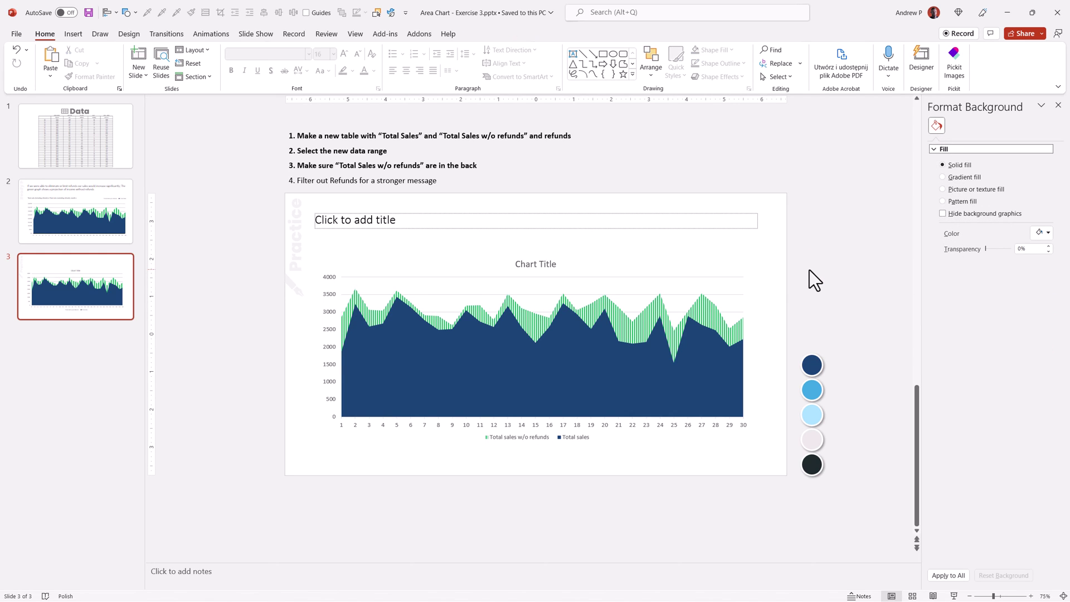